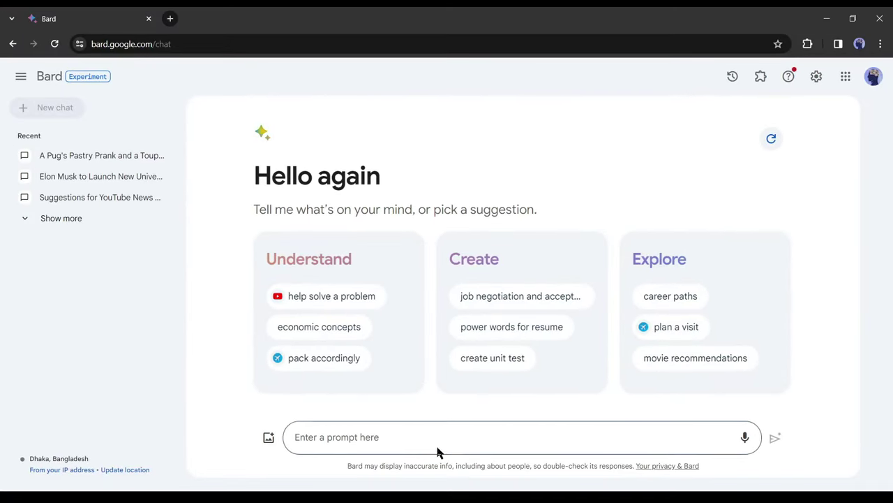
Ask Bard for a short happy-ending love story with dialogue and per-scene image ideas for a YouTube video
left_click(362, 435)
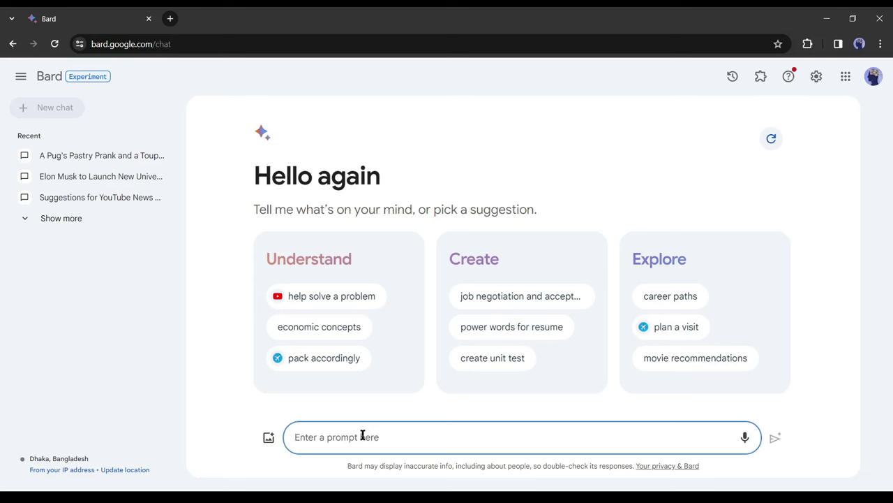
type("Give me a short love story with little bit emotion, sadness")
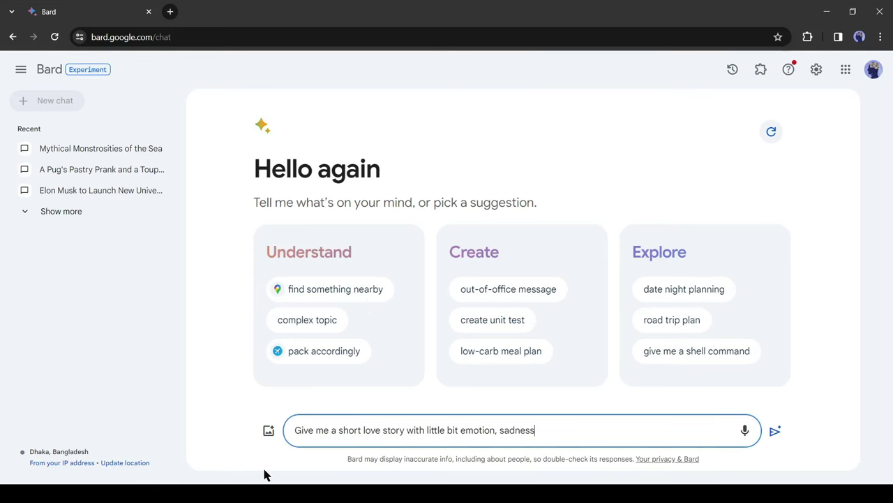
type("and happy ending. Add some dial")
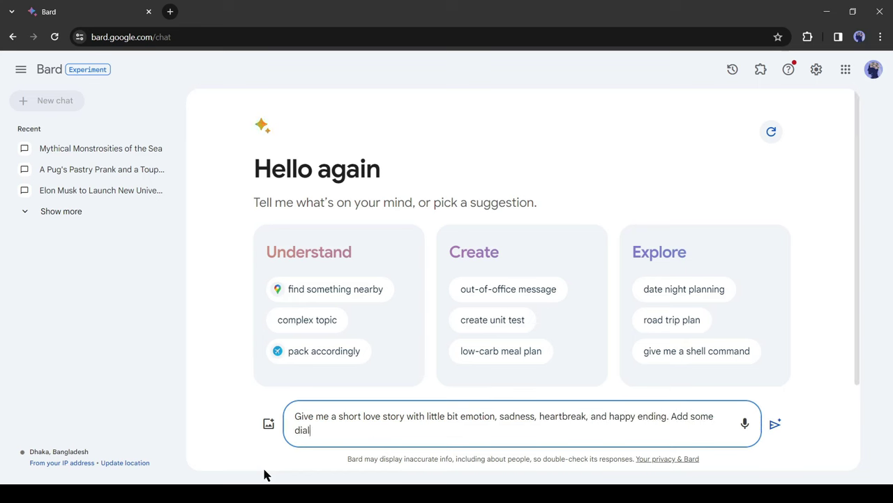
type("ocharecters")
key("BackSpace")
key("BackSpace")
key("BackSpace")
key("BackSpace")
key("BackSpace")
type("cters. I want to make a YouTUbe")
type("Tube video with this story")
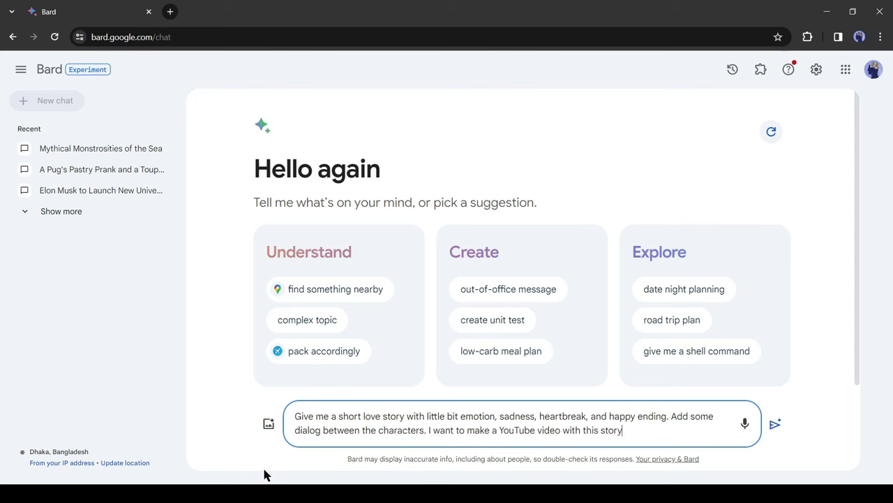
type("ve me the image idea for every scene.")
key("Return")
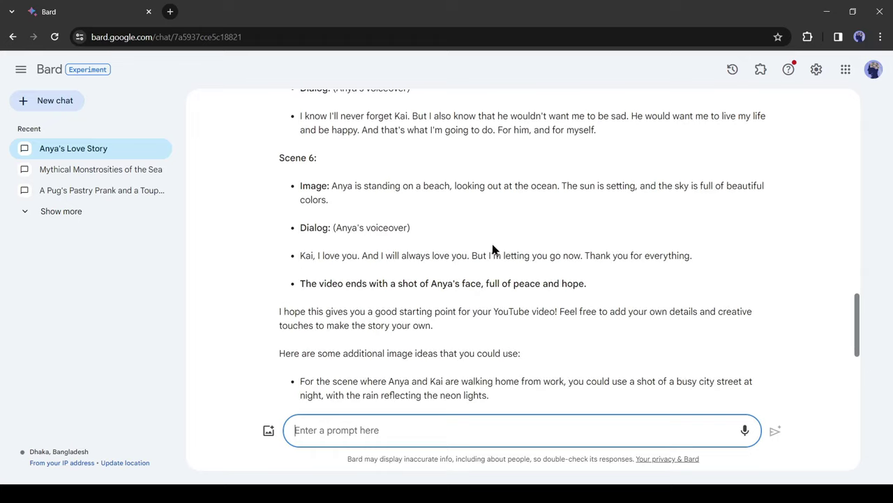
scroll(525, 248, "down", 3)
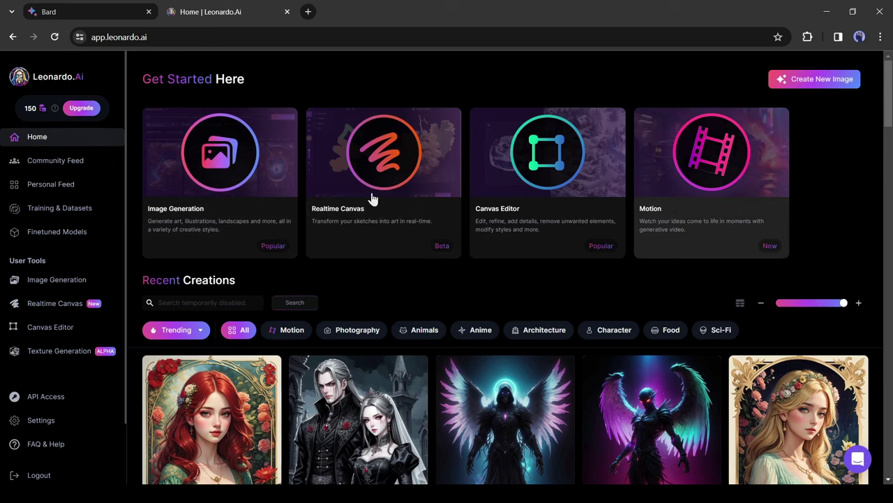
Start an Image Generation with PhotoReal off and the 3D Animation Style model
left_click(234, 158)
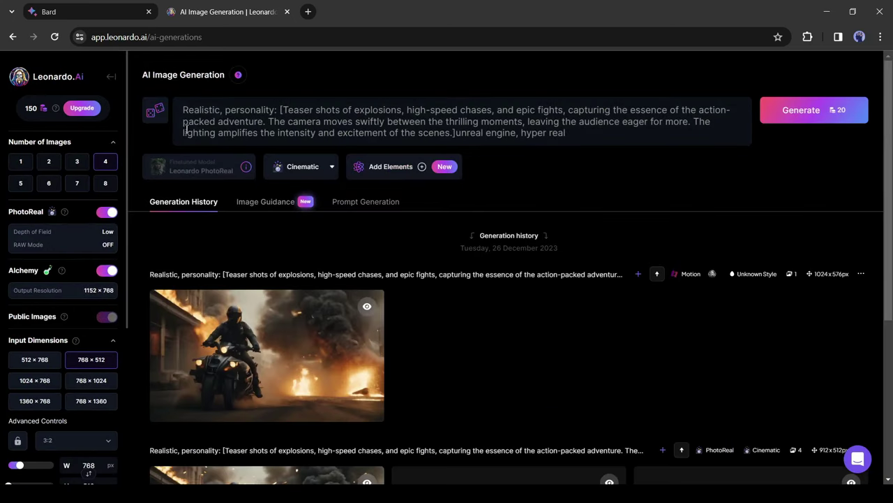
left_click(110, 212)
left_click(228, 171)
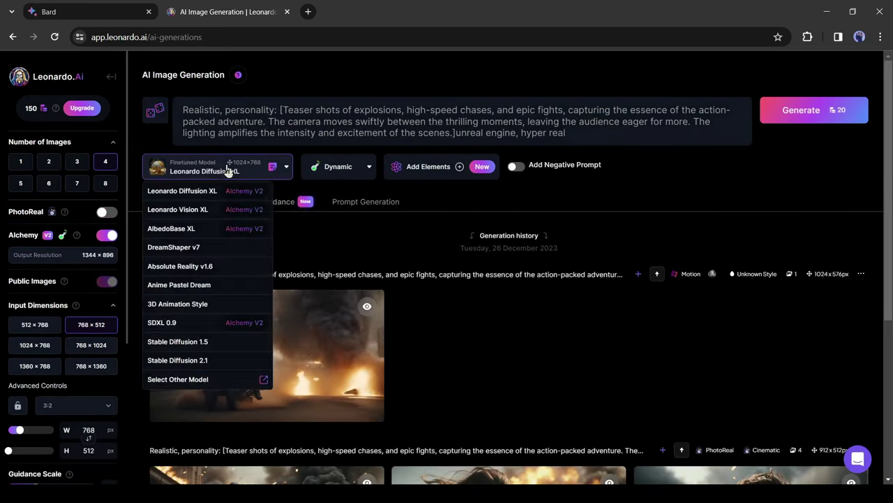
left_click(199, 305)
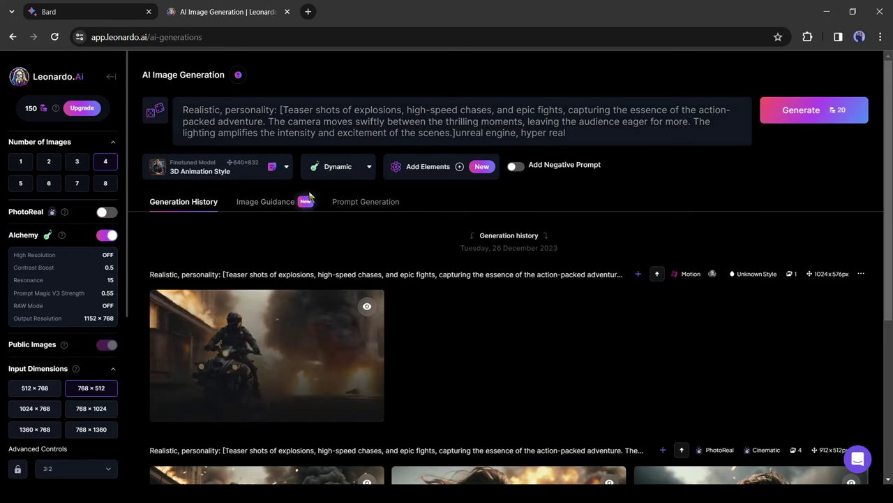
Use Bard's Scene 1 rainy city-street description as the image prompt
key("ctrl+shift+Tab")
left_click_drag(333, 224, 617, 223)
key("ctrl+c")
left_click(226, 12)
key("ctrl+v")
Generate four rainy-street images and make a motion video from the second, with adjusted Motion Strength
left_click(777, 116)
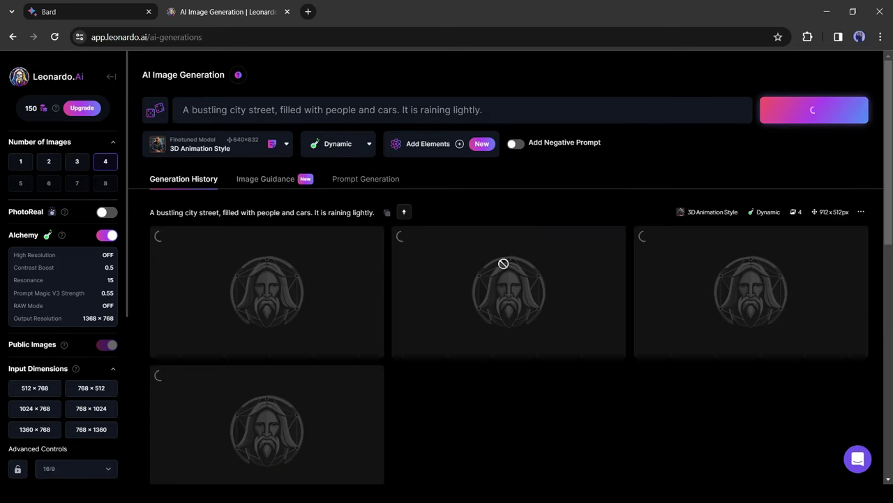
scroll(489, 356, "down", 2)
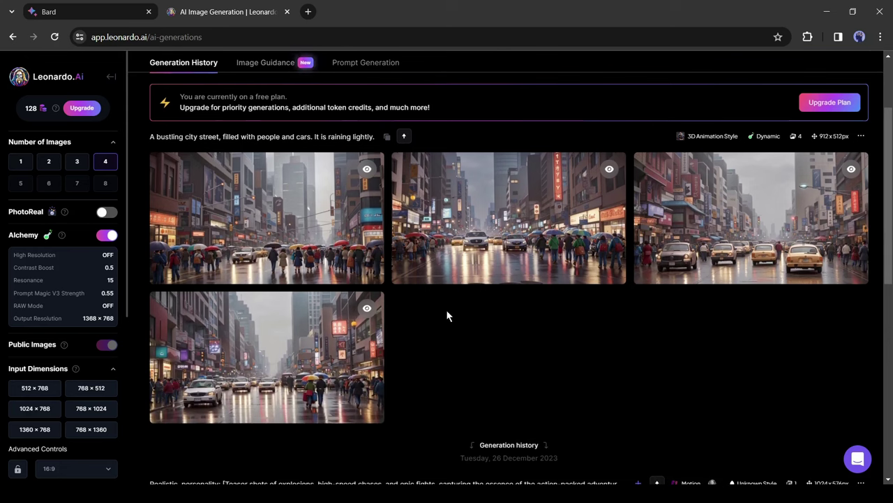
left_click(497, 248)
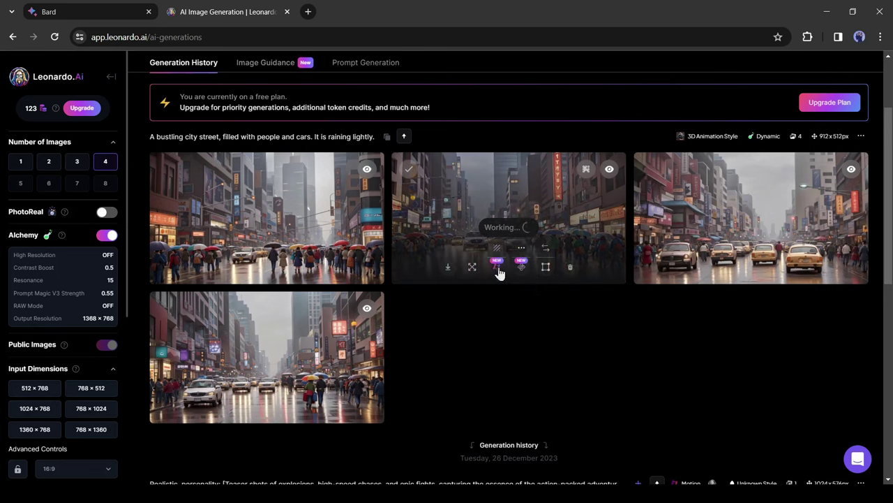
left_click(497, 267)
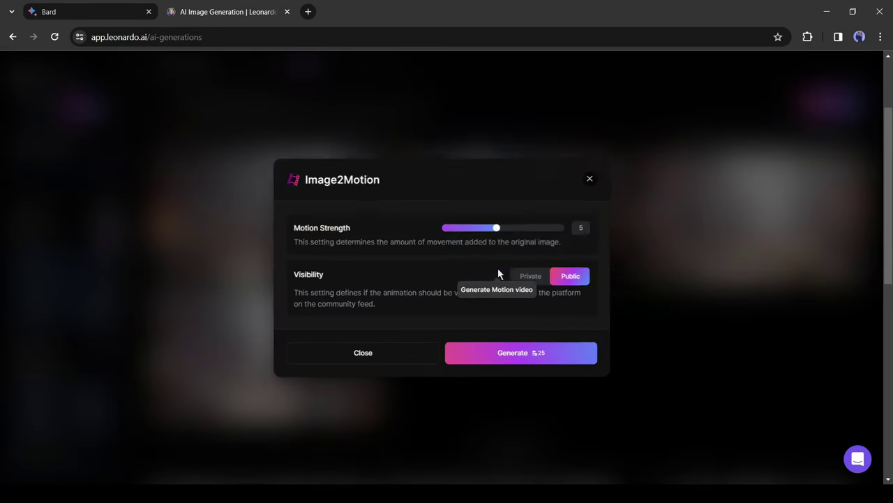
left_click(532, 226)
left_click(521, 357)
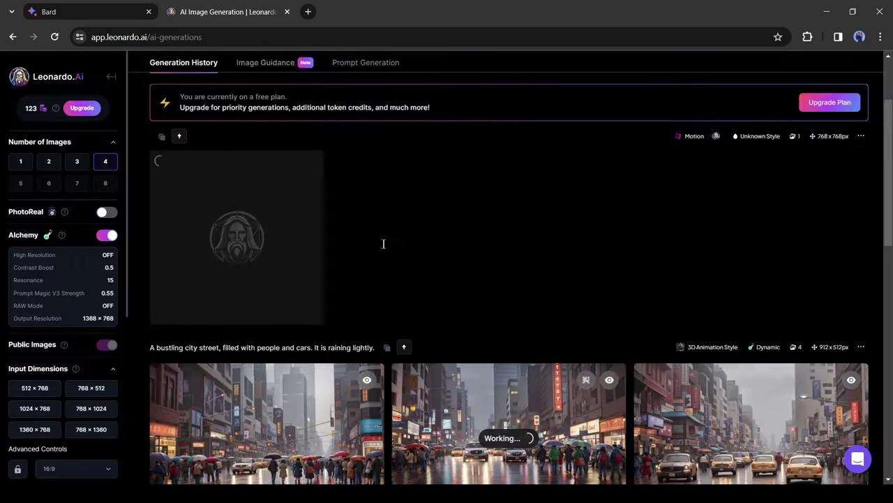
Replace the prompt with Bard's Anya walking-home line, adding '(brown hair, Blue eyes)'
scroll(247, 228, "up", 2)
left_click(390, 110)
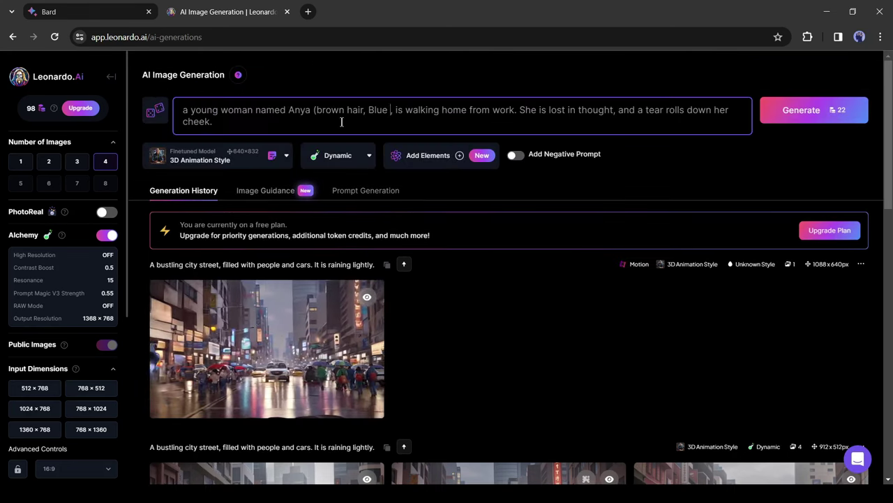
type("eyes)")
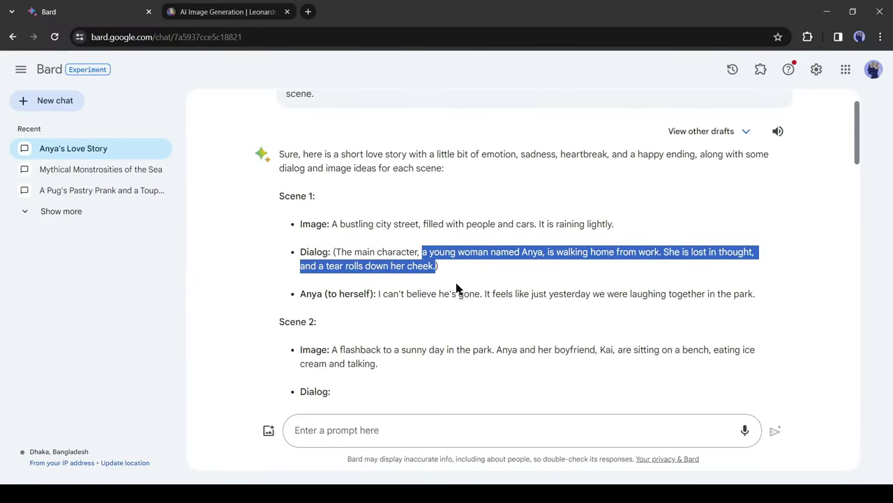
left_click(210, 12)
scroll(300, 178, "up", 2)
left_click(267, 114)
key("ctrl+a")
type("a young woman named Anya, is walking home from work. She is lost in thought, and a tear rolls down her cheek.")
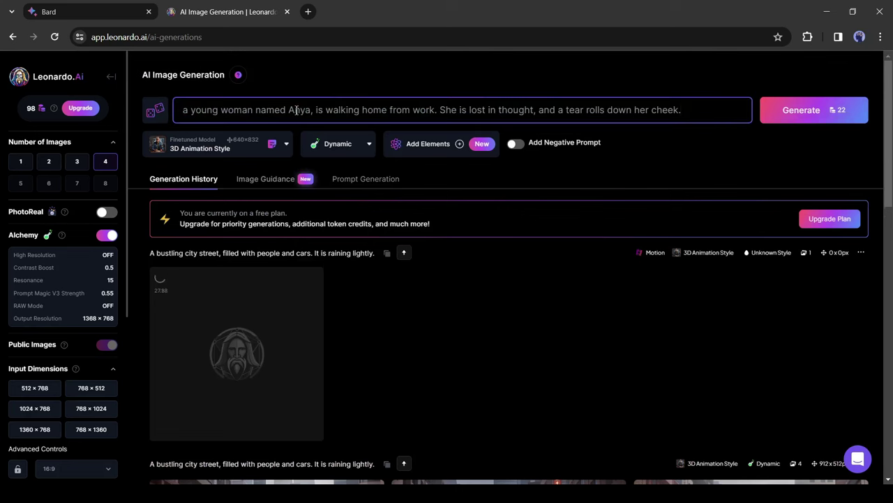
left_click(311, 113)
type("(brown hair, Blue eyes)")
Generate four Anya images and start a motion video from one of them
left_click(802, 110)
scroll(473, 399, "down", 3)
mouse_move(253, 333)
left_click(257, 362)
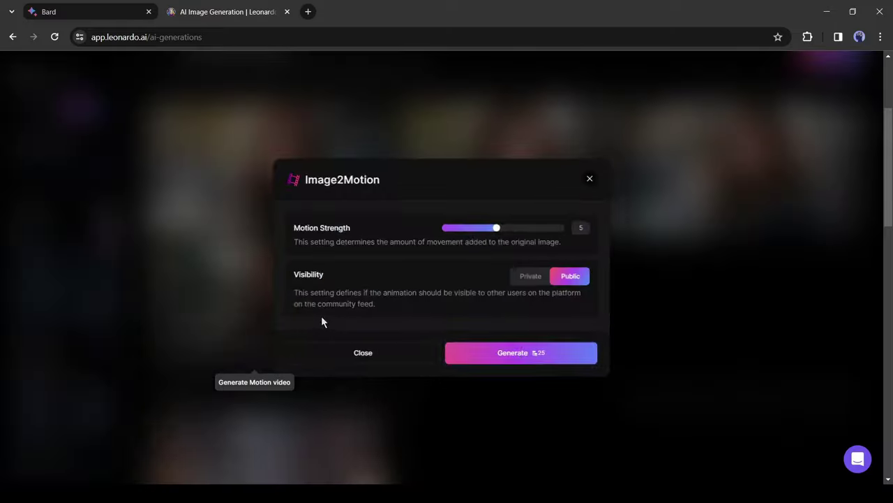
left_click(528, 360)
Scroll through Generation History to review the Anya grave and grieving image sets
scroll(490, 357, "down", 3)
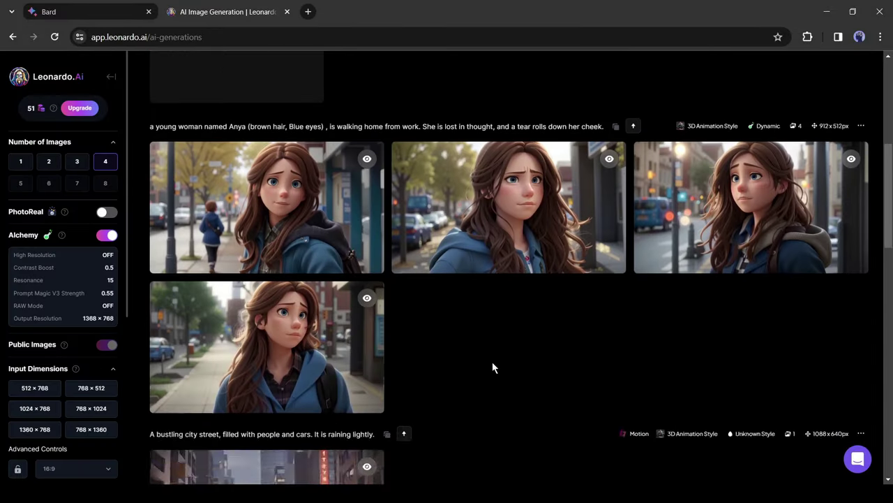
scroll(459, 310, "up", 4)
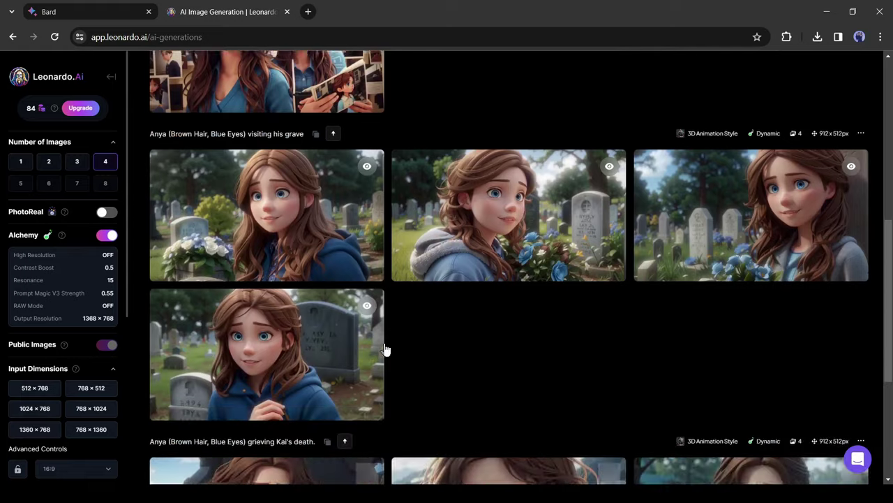
scroll(498, 358, "down", 3)
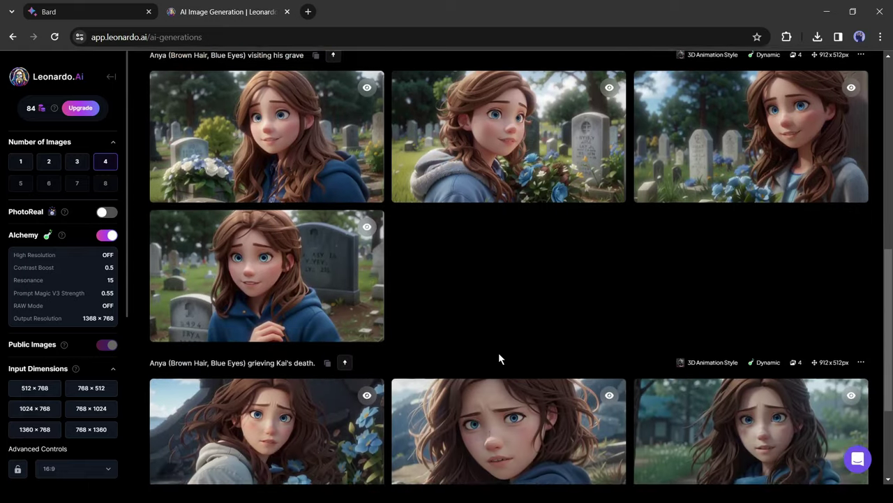
scroll(473, 351, "up", 6)
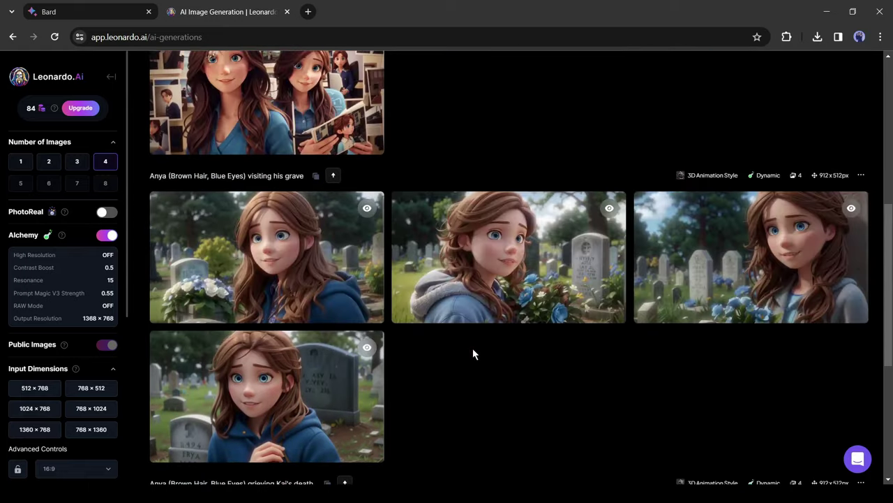
scroll(581, 381, "up", 3)
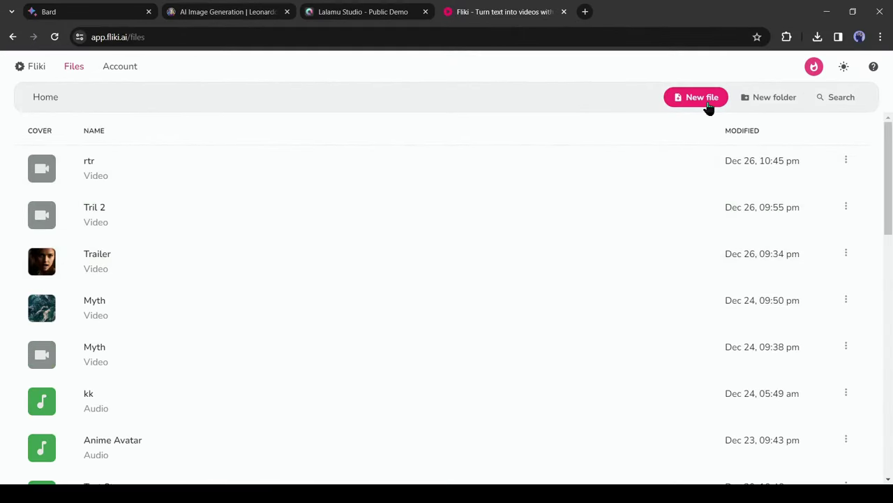
Create an audio-only Fliki file named 'Love Story'
left_click(701, 100)
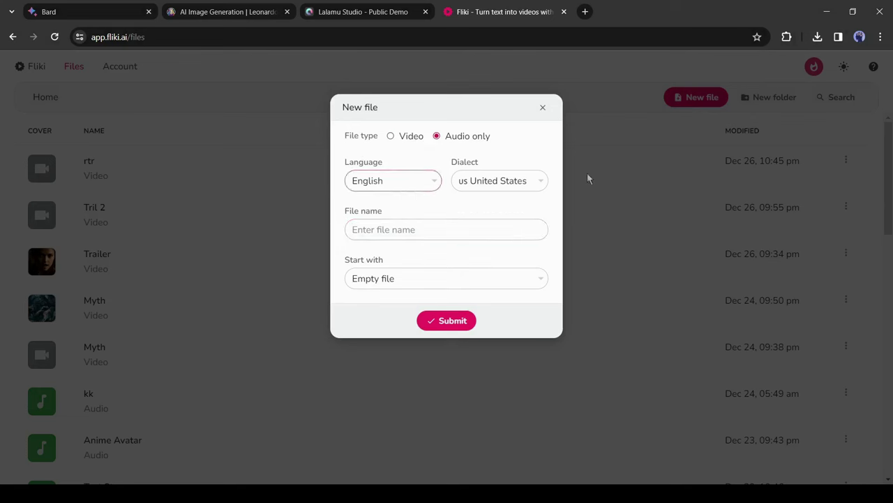
left_click(421, 231)
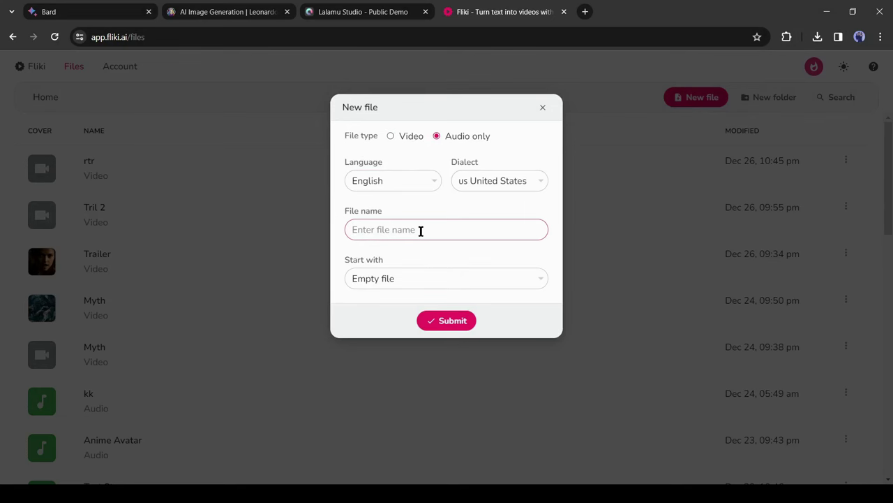
type("Love Story")
left_click(458, 320)
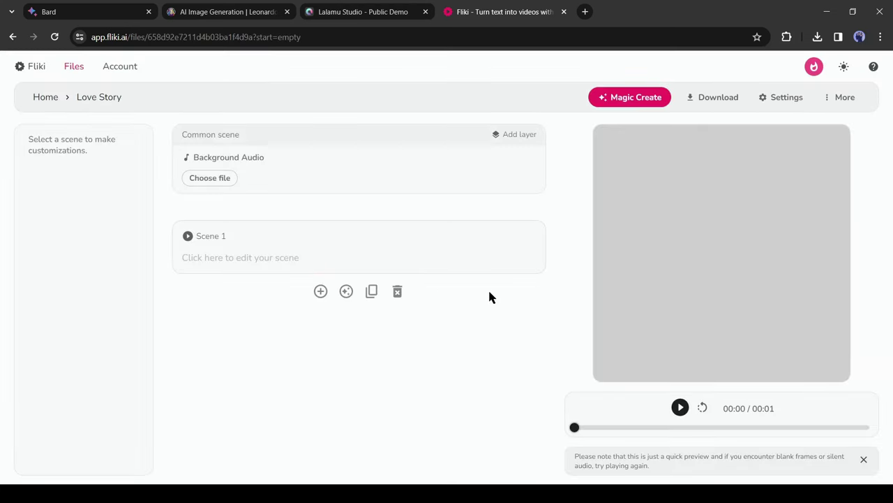
Paste Anya's opening line "I can't believe he's gone." from Bard into Scene 1
left_click(264, 258)
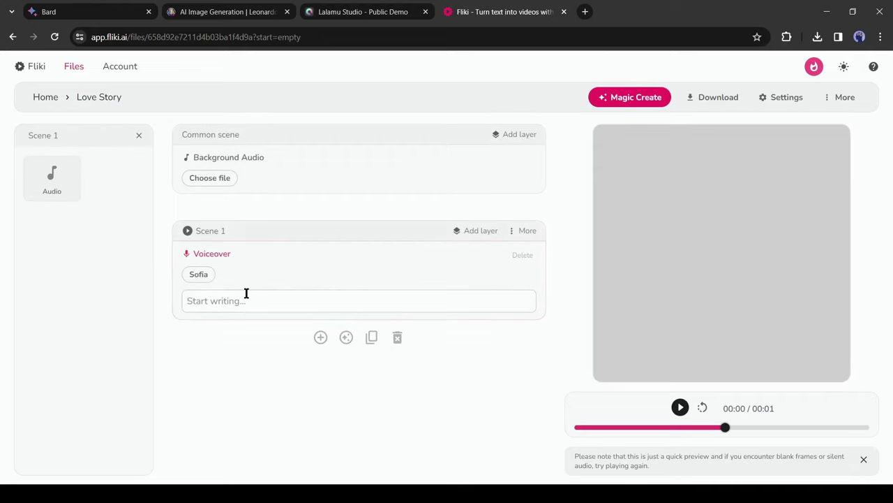
left_click(256, 292)
left_click(96, 9)
scroll(384, 312, "up", 5)
scroll(383, 312, "up", 5)
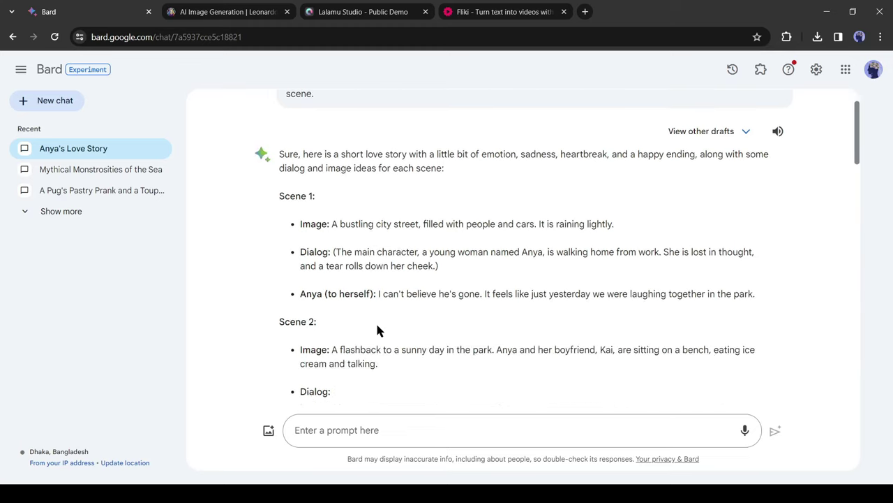
scroll(377, 329, "down", 1)
left_click_drag(377, 237, 749, 238)
left_click(503, 11)
left_click(231, 309)
type("I can't believe he's gone. It feels like just yesterday we were laughing together in the park.")
left_click(333, 347)
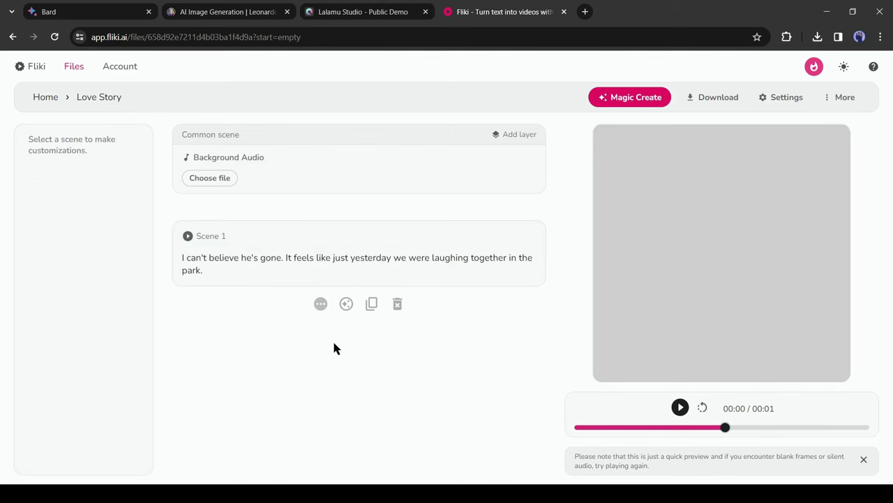
Copy Kai's first line from Bard into Scene 2
left_click(105, 12)
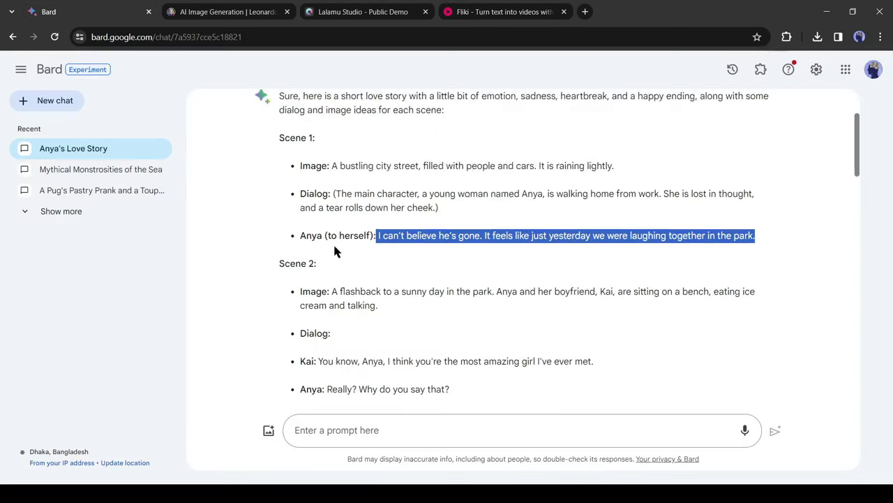
scroll(349, 304, "down", 1)
left_click_drag(322, 301, 607, 303)
key("ctrl+c")
left_click(485, 4)
left_click(234, 393)
key("ctrl+v")
Copy the next dialogue line from Bard into Scene 7
left_click(137, 4)
scroll(383, 279, "down", 2)
left_click_drag(327, 214, 449, 214)
scroll(383, 279, "down", 1)
left_click_drag(319, 183, 409, 198)
left_click_drag(319, 253, 442, 263)
scroll(384, 279, "down", 2)
left_click(507, 5)
type("Don't leave me, Kai. Please.")
Select a further dialogue line in Bard and return to the Love Story project
left_click(70, 11)
scroll(446, 279, "down", 2)
left_click_drag(327, 202, 467, 202)
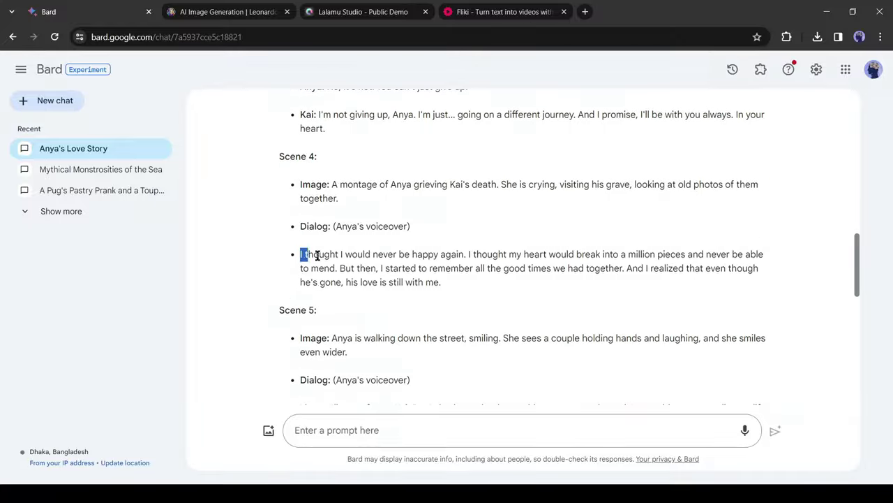
scroll(449, 277, "down", 3)
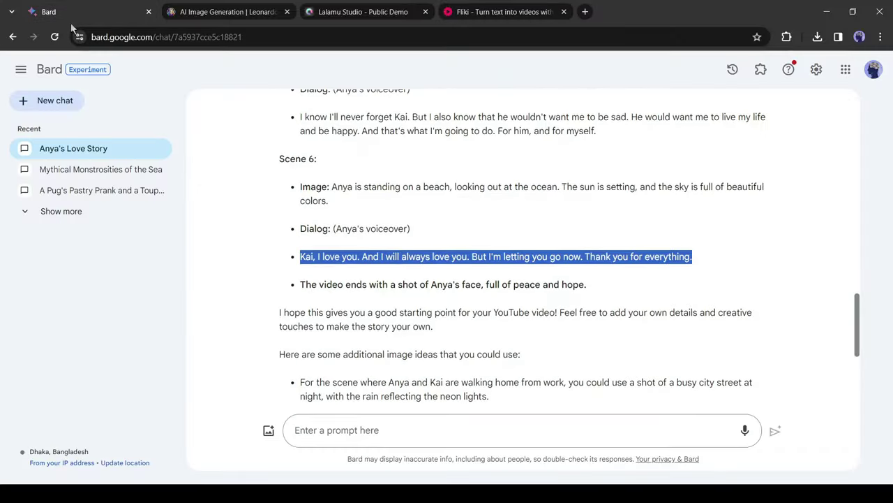
scroll(320, 287, "up", 15)
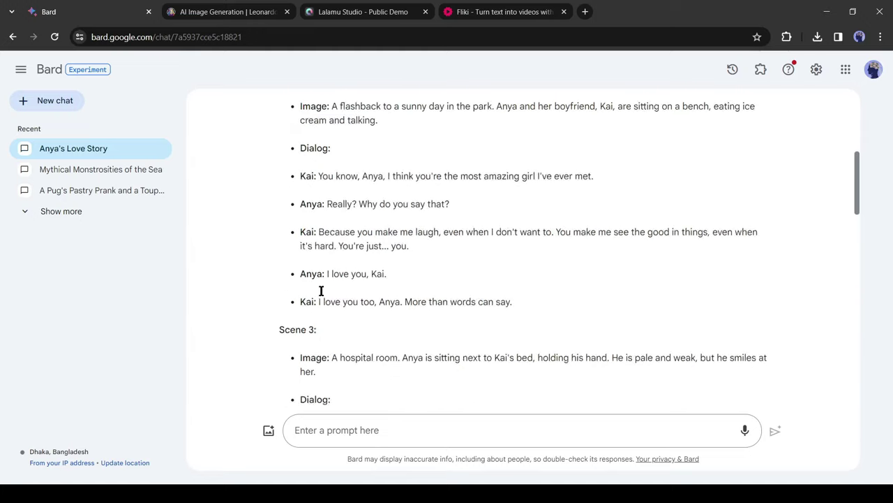
scroll(321, 291, "up", 4)
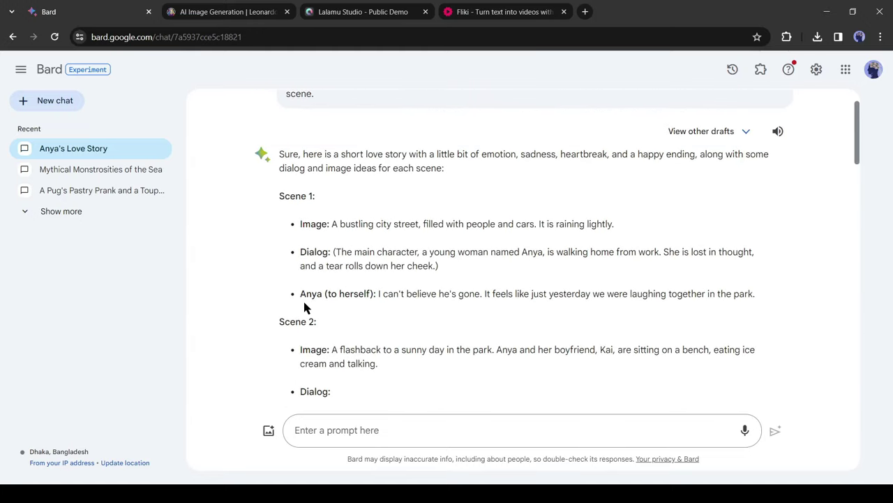
left_click(470, 6)
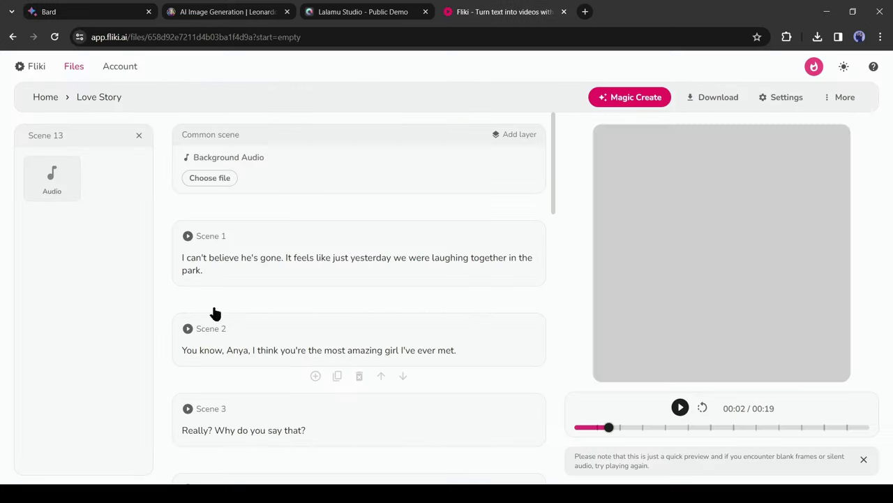
Give Scene 1's voiceover the female Bella voice
left_click(226, 269)
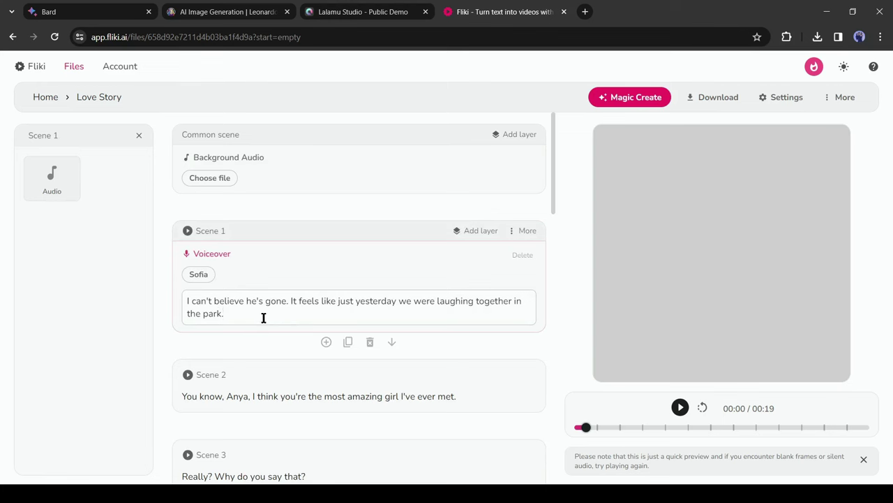
left_click(197, 273)
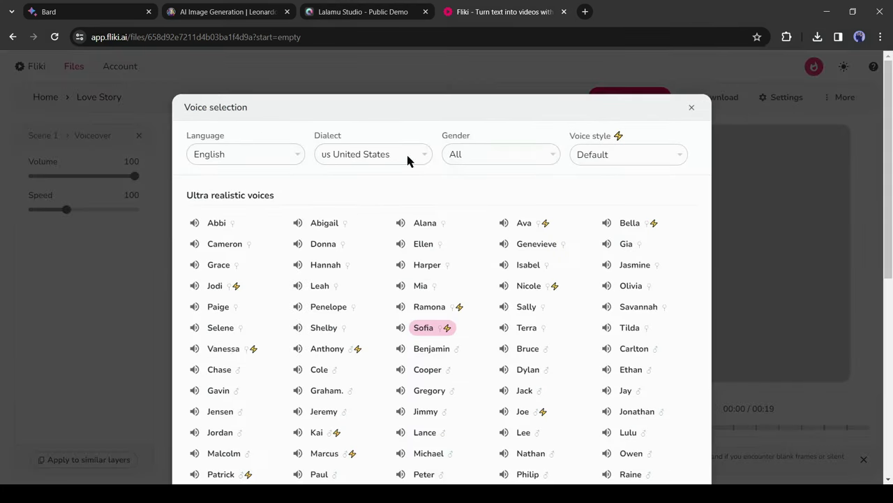
key("Down")
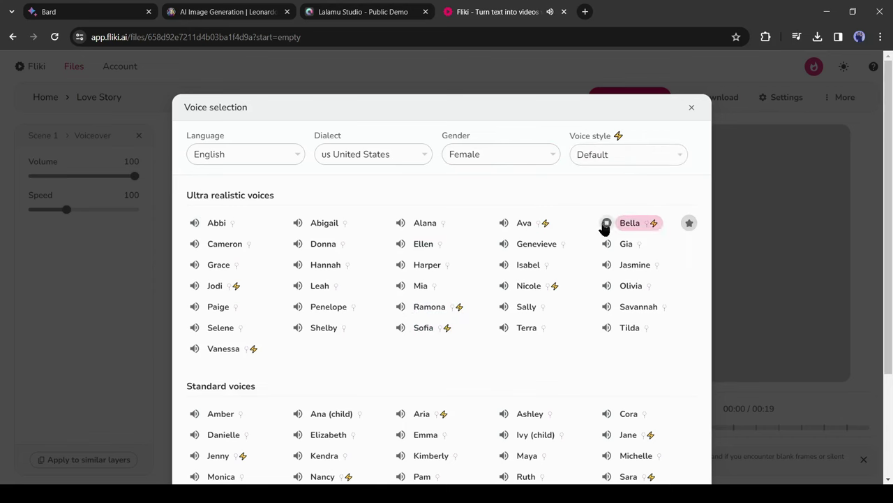
left_click(630, 225)
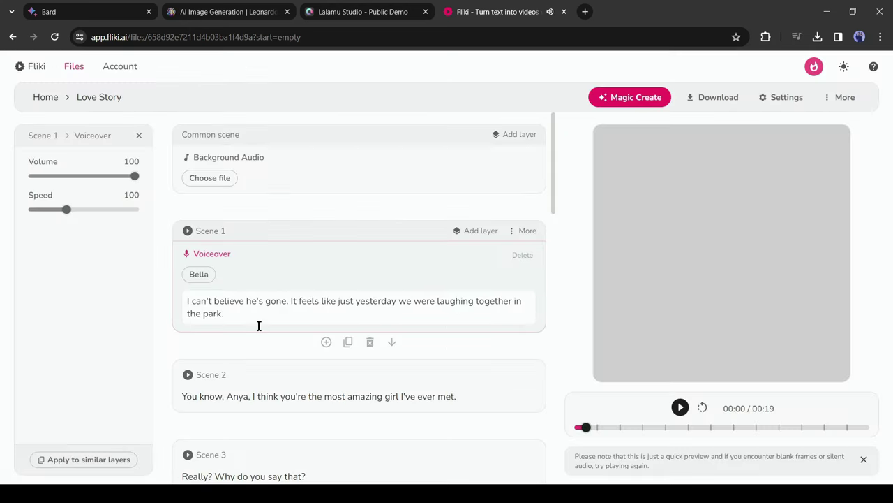
scroll(233, 295, "down", 2)
key("ctrl+1")
scroll(358, 263, "down", 2)
left_click(455, 6)
Set Scene 2 to Anthony, Scene 3 to Bella and Scene 4 to Anthony
left_click(245, 279)
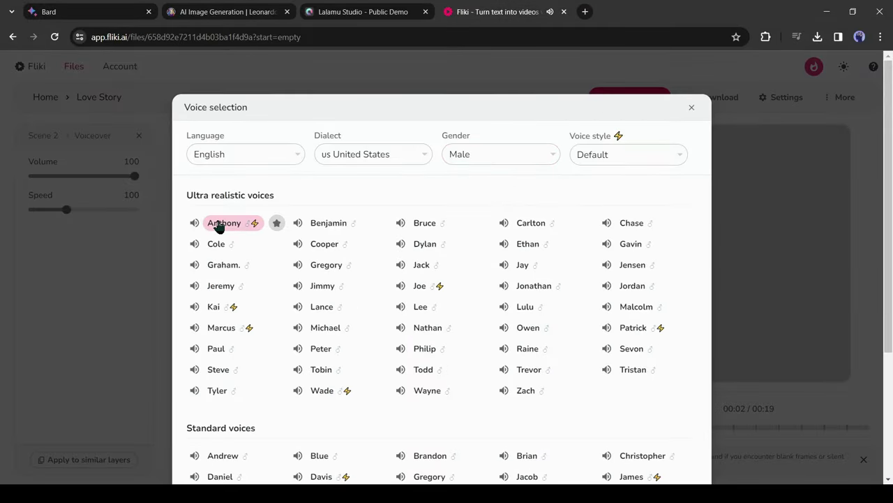
key("Escape")
left_click(195, 333)
left_click(197, 315)
left_click(628, 221)
left_click(290, 389)
left_click(202, 201)
left_click(209, 222)
Assign Bella or Anthony to the remaining Anya and Kai scenes and play the full preview
left_click(226, 349)
left_click(202, 201)
left_click(637, 222)
left_click(230, 402)
left_click(202, 201)
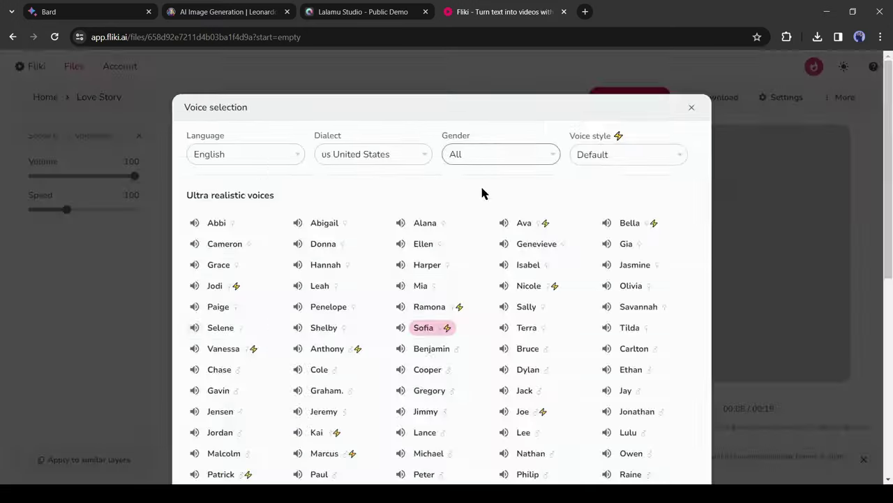
left_click(211, 223)
left_click(628, 222)
left_click(276, 304)
key("Escape")
scroll(408, 266, "up", 15)
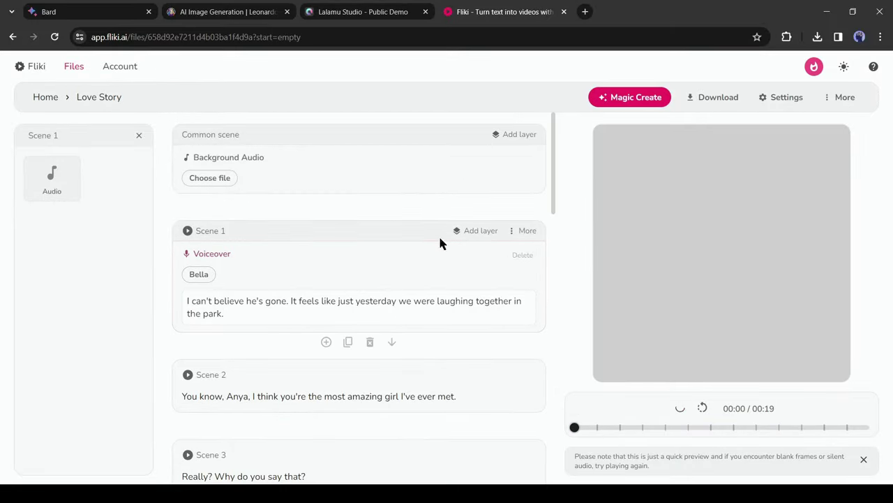
left_click(702, 407)
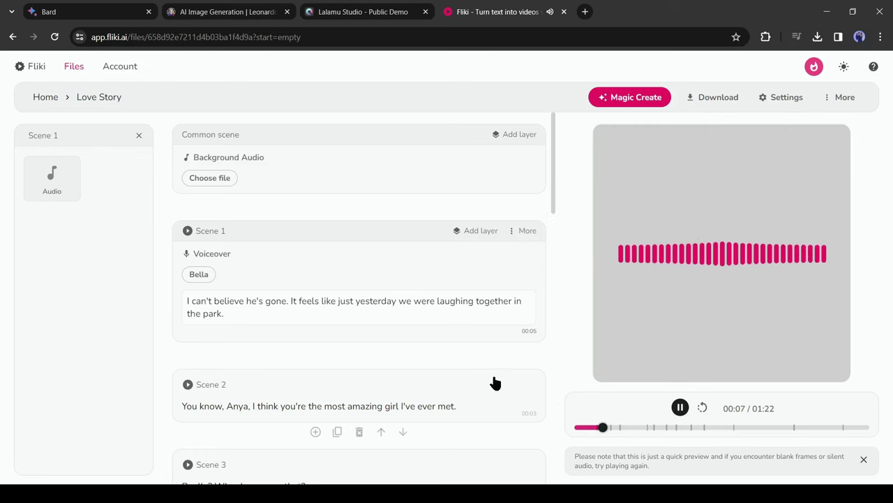
Download the voiceover audio of Scenes 1 and 2
scroll(493, 377, "down", 1)
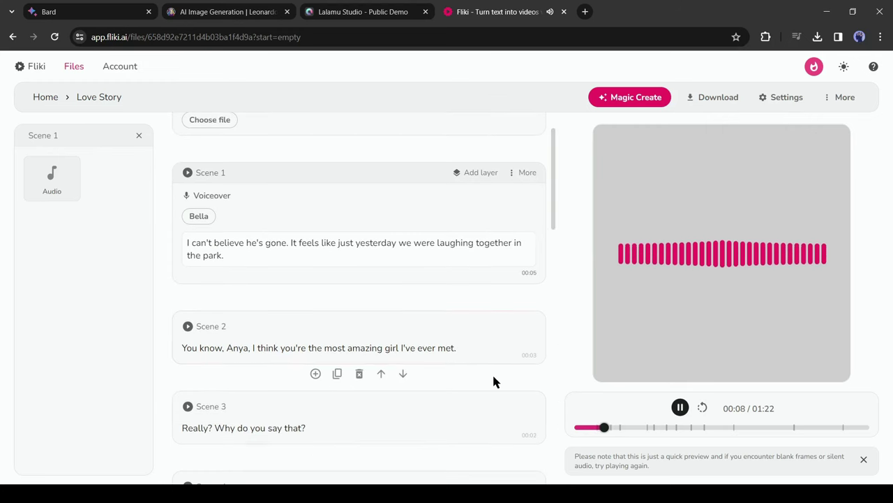
scroll(492, 372, "down", 4)
left_click(437, 334)
scroll(437, 334, "up", 5)
left_click(430, 269)
left_click(492, 258)
scroll(465, 333, "down", 2)
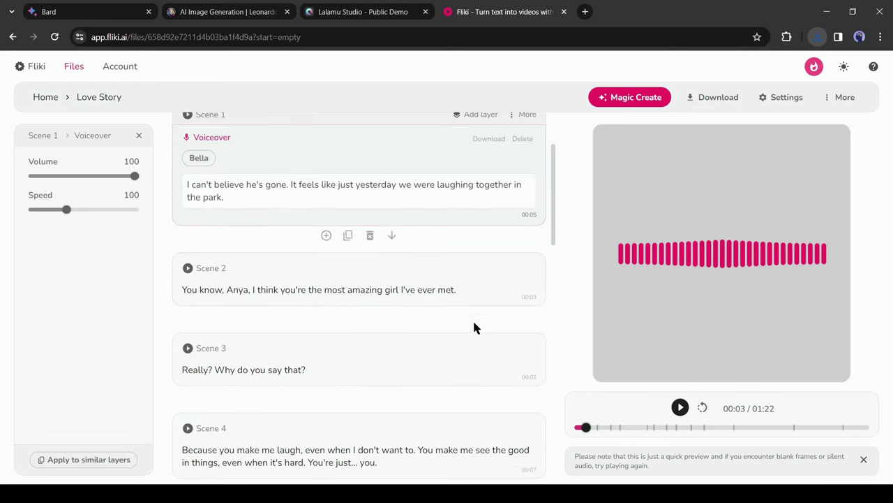
left_click(481, 283)
left_click(483, 299)
Download the voiceovers of Scenes 3, 4, 5 and 7
scroll(482, 321, "down", 2)
left_click(480, 298)
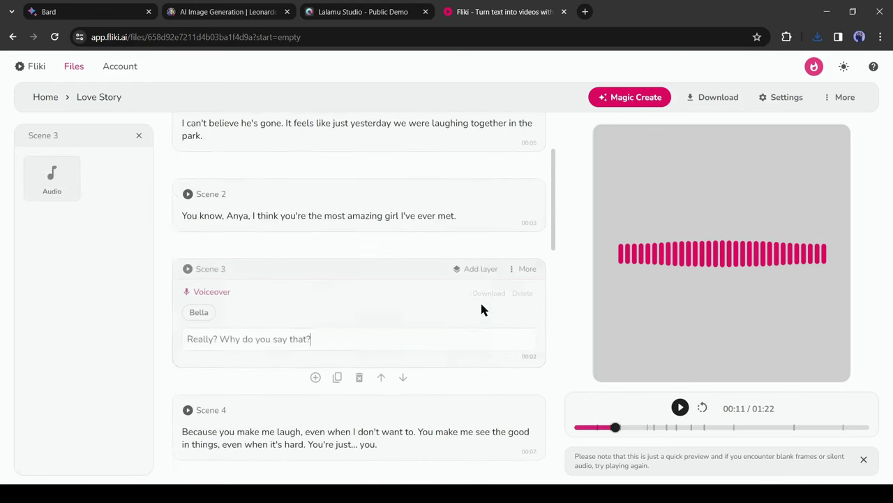
left_click(476, 302)
scroll(471, 317, "down", 2)
left_click(471, 334)
left_click(489, 298)
scroll(464, 349, "down", 2)
left_click(474, 332)
left_click(483, 308)
scroll(464, 356, "down", 3)
left_click(464, 355)
left_click(481, 336)
Download the Scene 8–11 voiceovers and close Fliki to reach Lalamu Studio
scroll(472, 331, "down", 2)
left_click(482, 305)
left_click(482, 305)
scroll(473, 363, "down", 3)
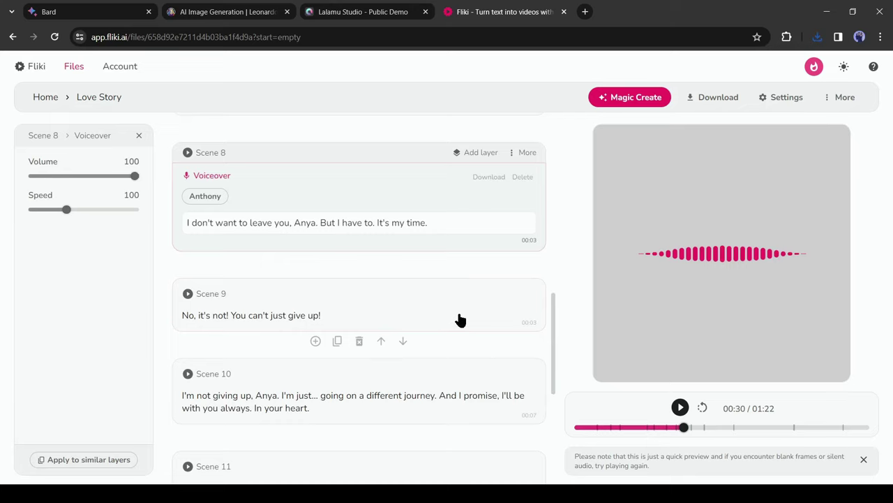
left_click(459, 319)
left_click(483, 299)
scroll(472, 363, "down", 2)
left_click(473, 368)
left_click(463, 319)
scroll(463, 335, "down", 2)
left_click(462, 349)
left_click(461, 337)
scroll(461, 335, "down", 2)
key("ctrl+w")
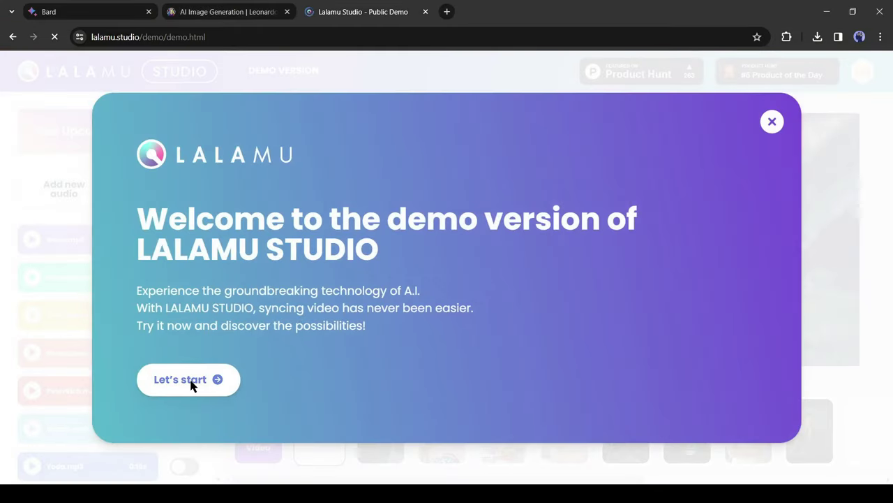
Upload the park-bench couple clip, add the fliki-section (2).mp3 voiceover, and generate the lip-sync video
left_click(207, 377)
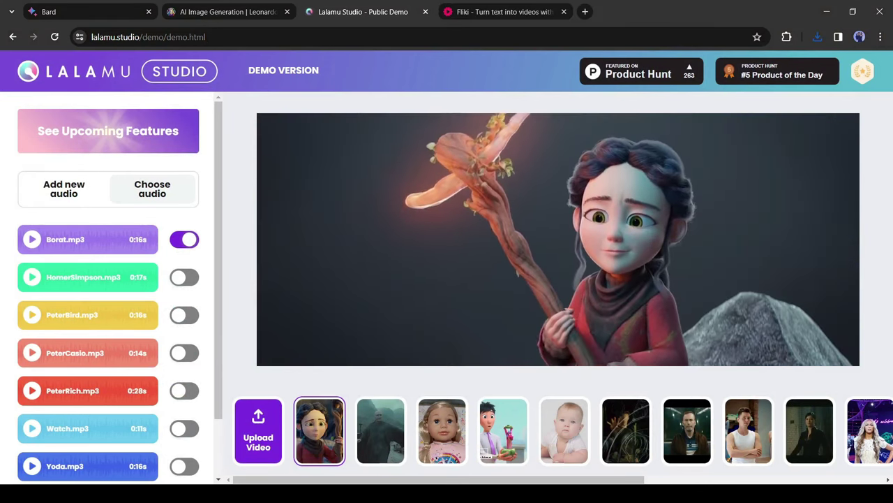
key("Return")
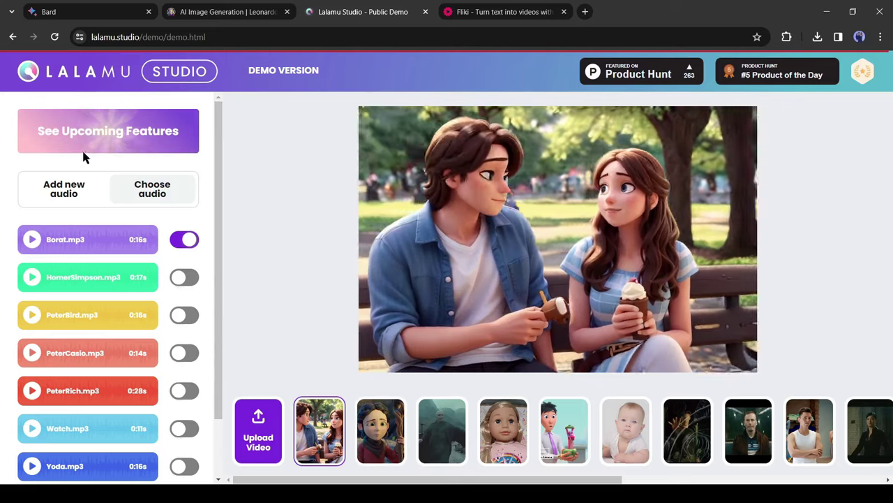
left_click(63, 189)
scroll(55, 289, "down", 2)
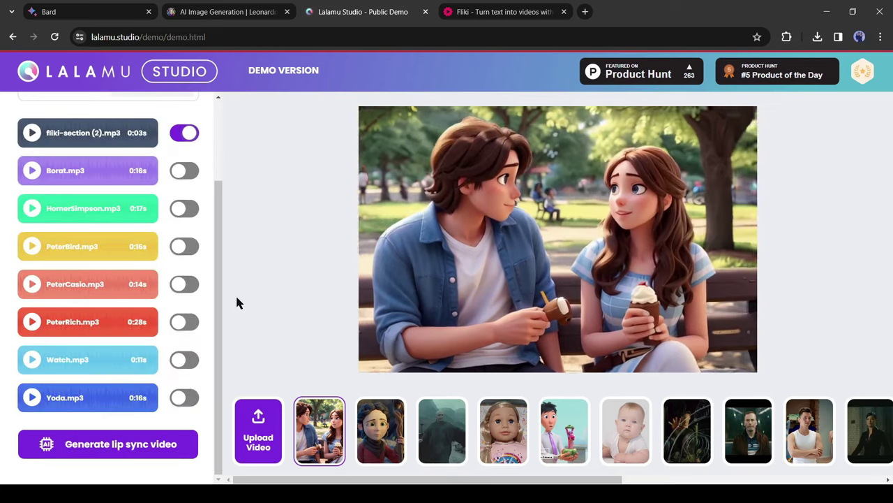
left_click(114, 445)
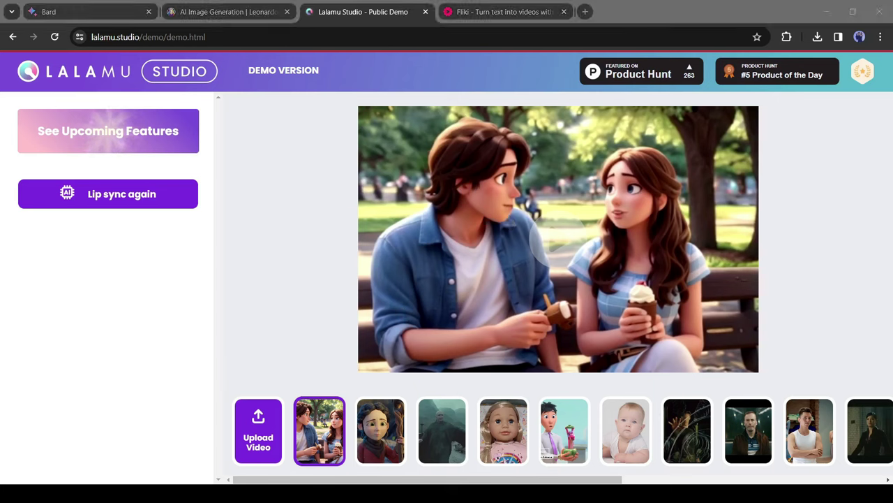
Save the finished lip-synced park-bench video to disk
left_click(179, 480)
right_click(497, 240)
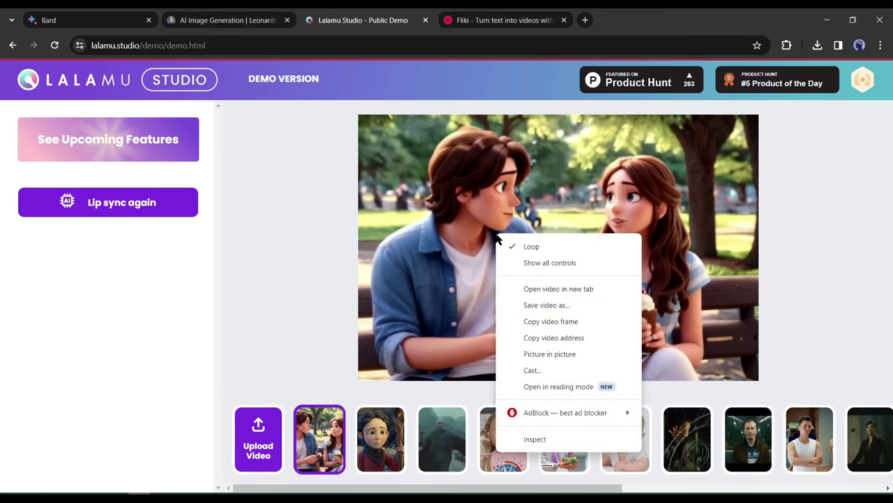
left_click(562, 310)
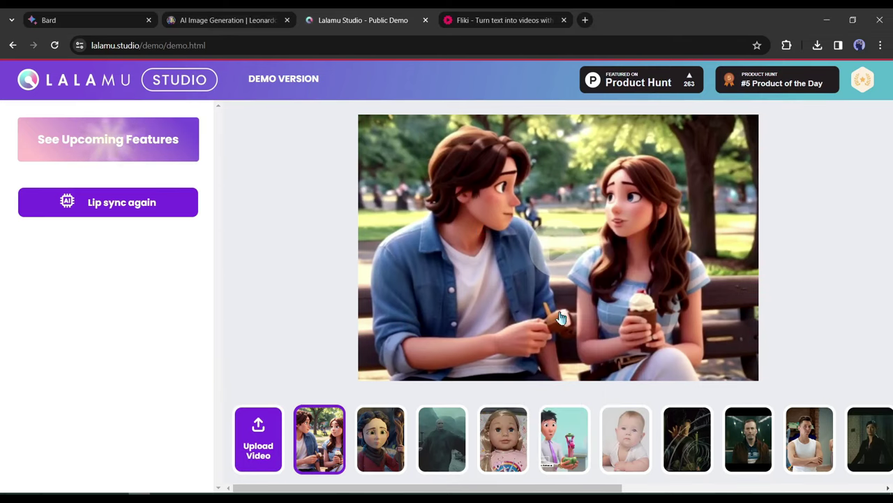
left_click(747, 467)
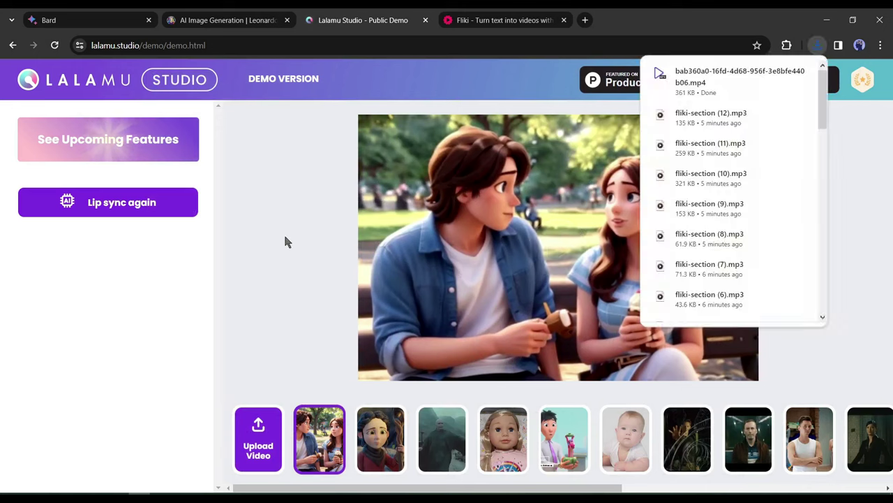
Upload a couple clip from the Love Story folder, pair it with the Fliki voiceover, and generate lip sync
left_click(258, 441)
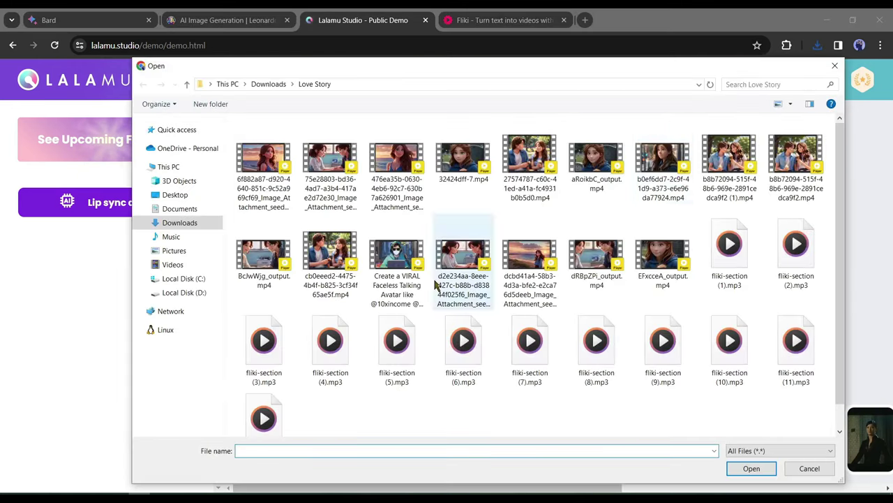
double_click(730, 155)
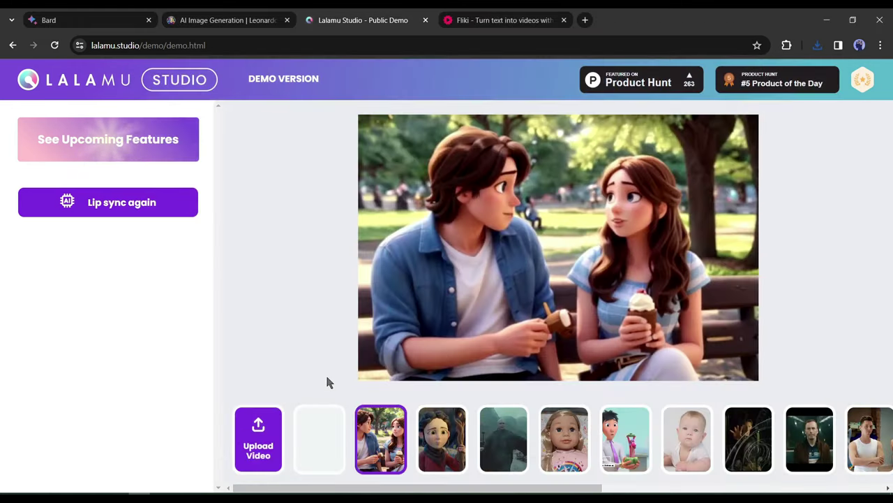
left_click(314, 440)
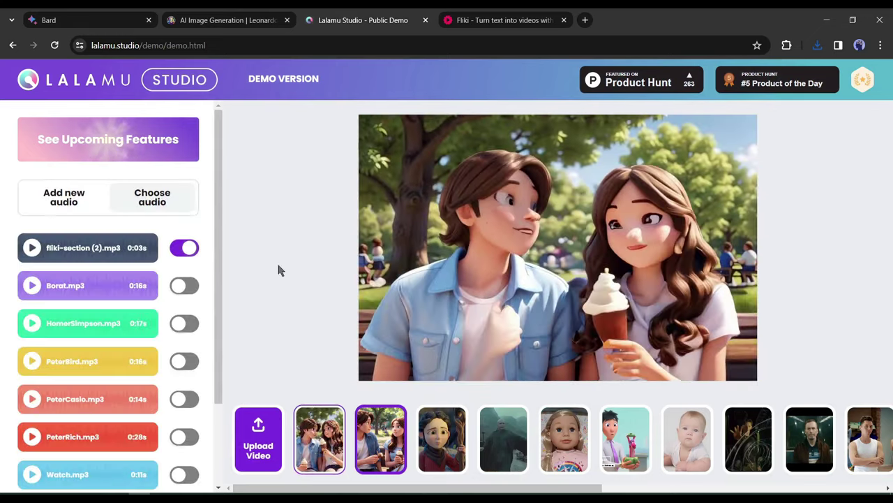
left_click(63, 196)
scroll(108, 314, "down", 3)
left_click(118, 452)
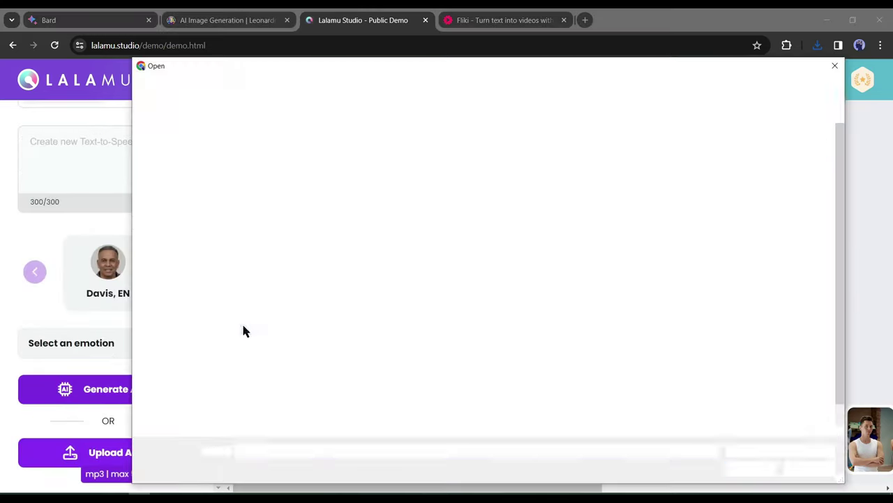
double_click(580, 353)
scroll(124, 419, "down", 1)
left_click(124, 454)
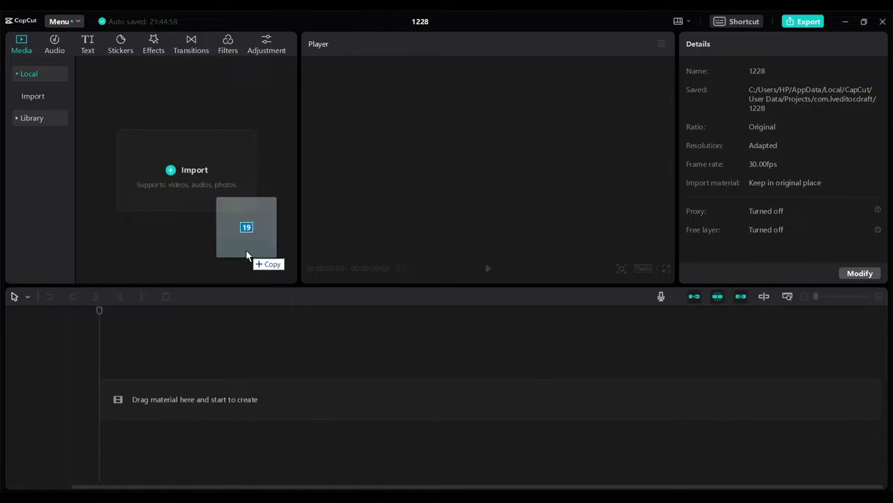
Add the rainy city street image, another couple clip and two laptop-scene clips to the timeline
left_click_drag(250, 253, 245, 257)
scroll(266, 279, "down", 5)
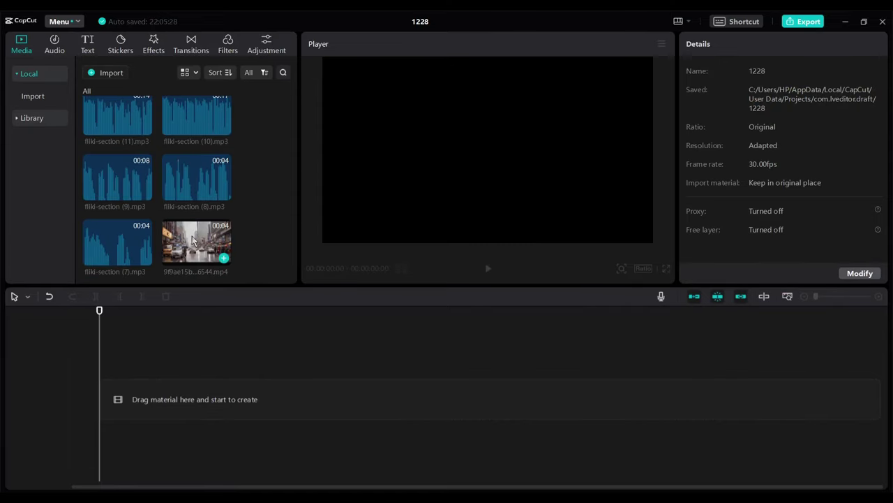
left_click(224, 258)
scroll(265, 234, "up", 3)
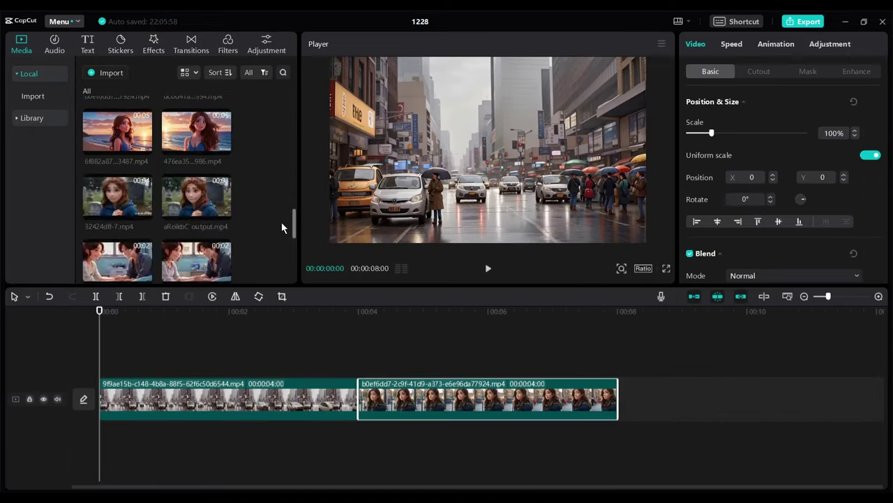
scroll(281, 225, "down", 5)
left_click(144, 258)
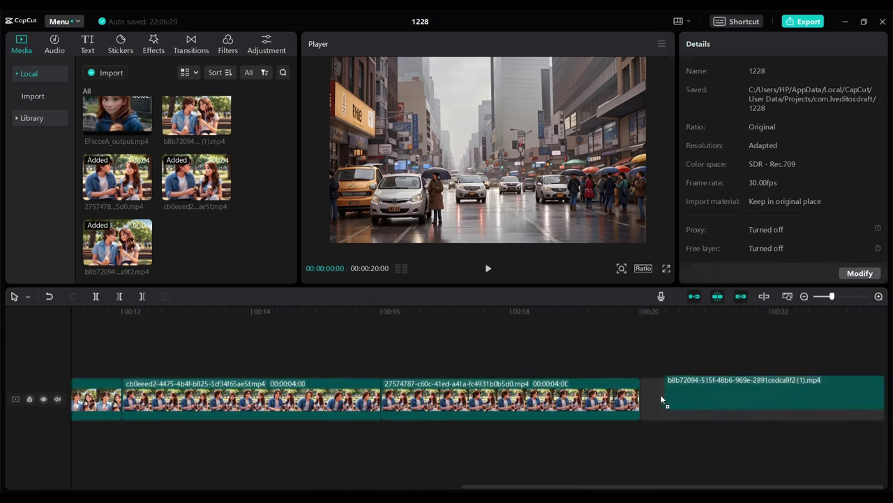
scroll(265, 223, "down", 5)
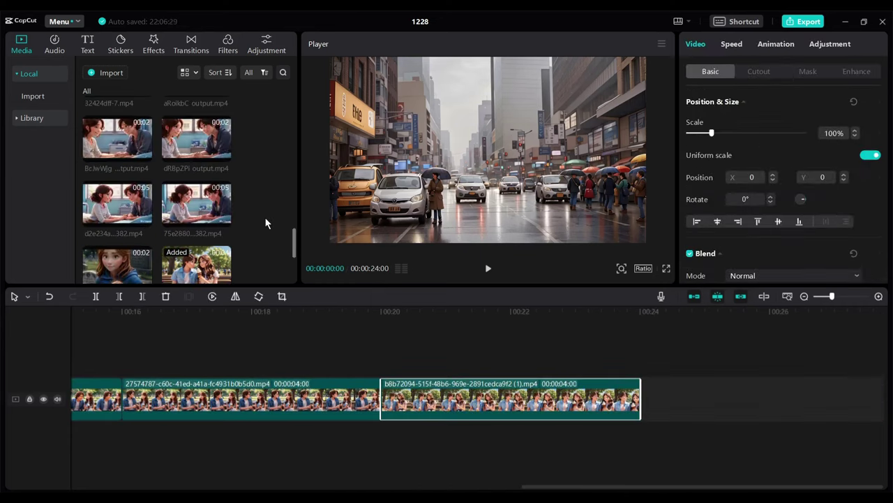
left_click(144, 152)
left_click(224, 153)
Place the first Fliki voiceover on the audio track under the story clips and play it
scroll(212, 203, "up", 2)
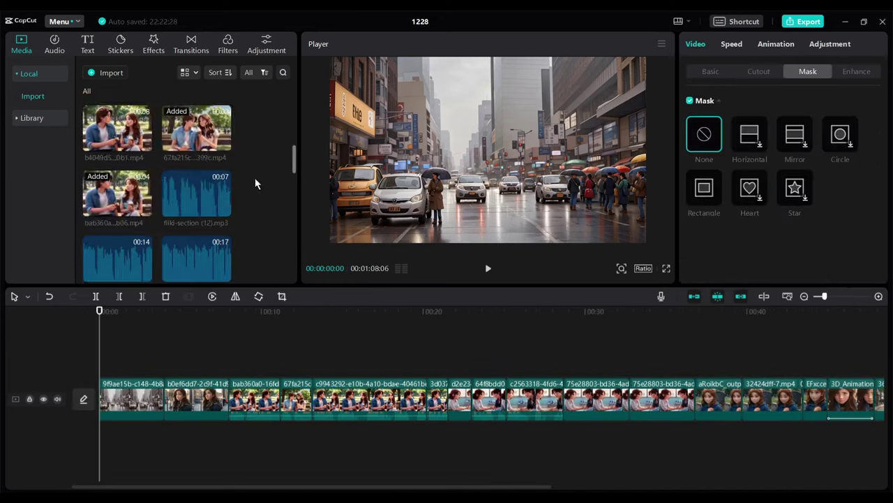
scroll(258, 185, "down", 3)
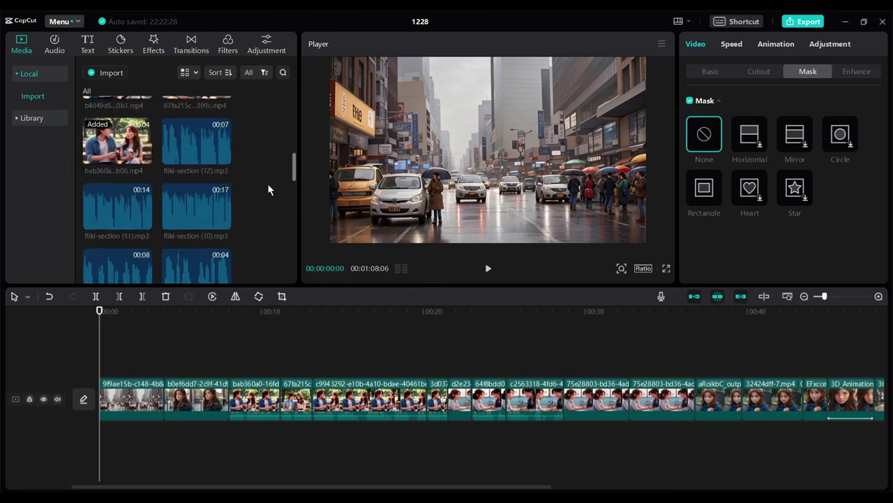
scroll(269, 189, "down", 4)
left_click_drag(197, 201, 215, 430)
key("space")
Slow the clip under the voiceover to 0.7x speed and preview it
left_click(195, 399)
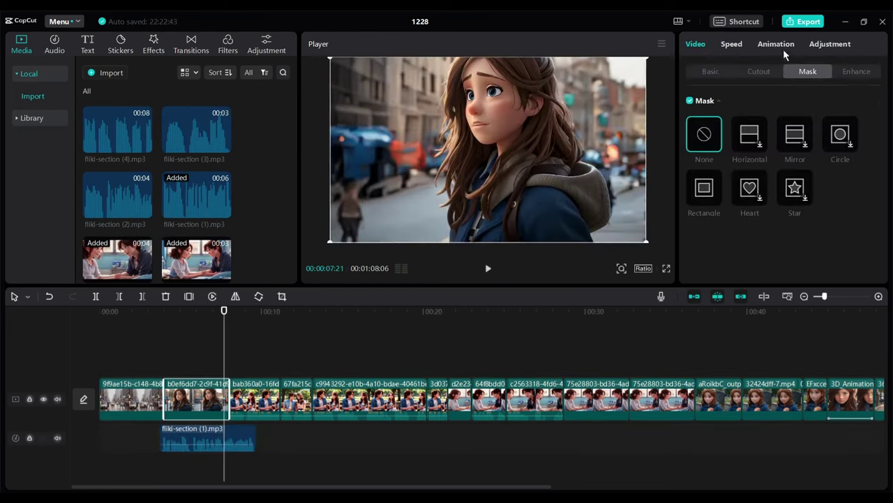
left_click(732, 43)
left_click_drag(715, 117, 704, 118)
key("space")
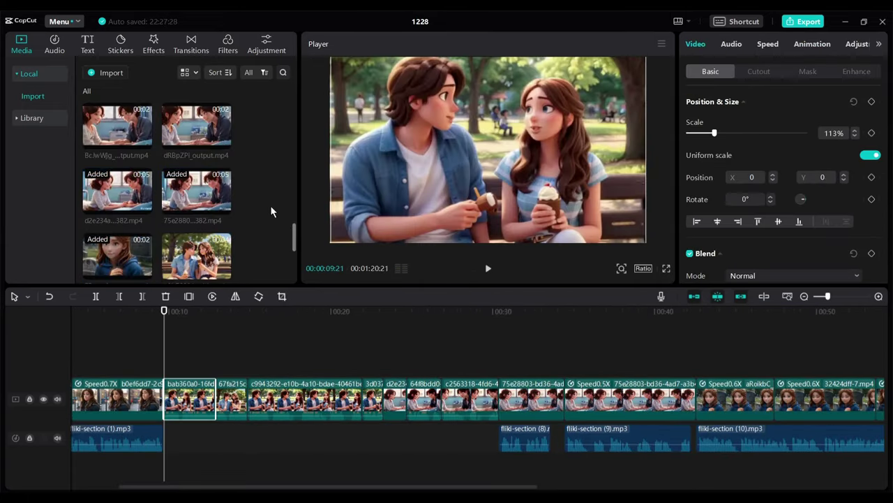
Place a park clip on a track above the story and trim it shorter
scroll(272, 212, "down", 5)
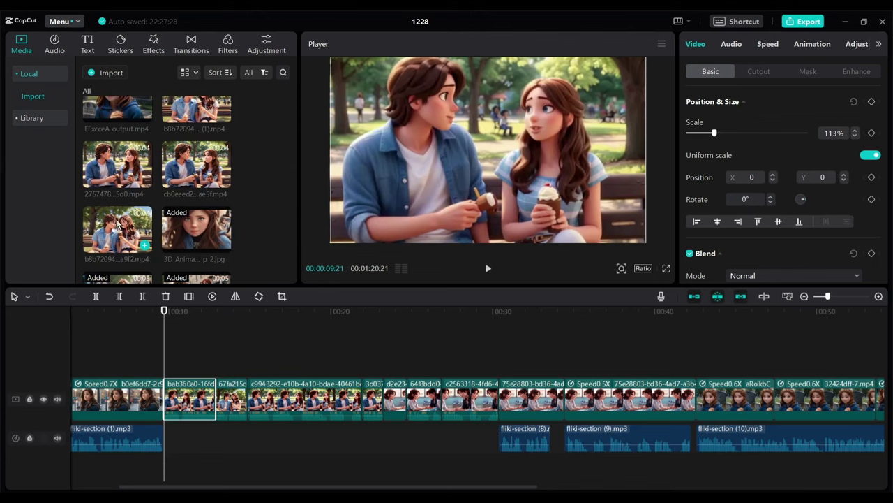
left_click_drag(127, 171, 170, 364)
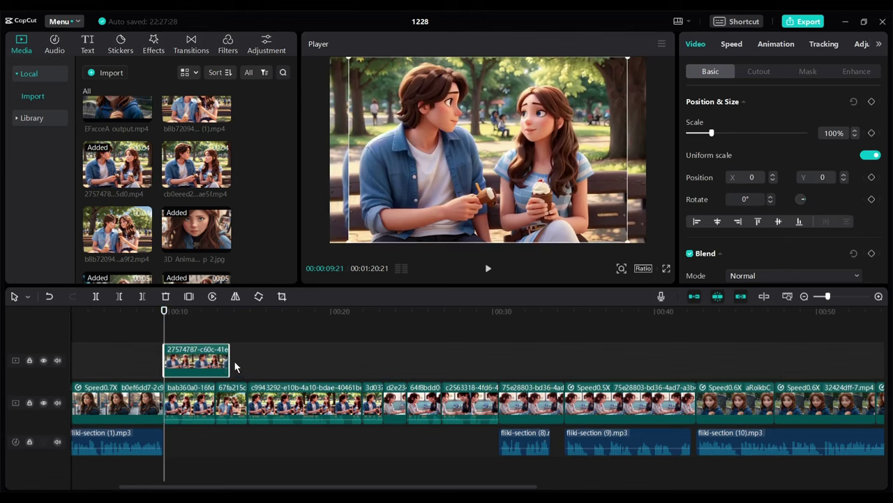
left_click_drag(231, 358, 215, 359)
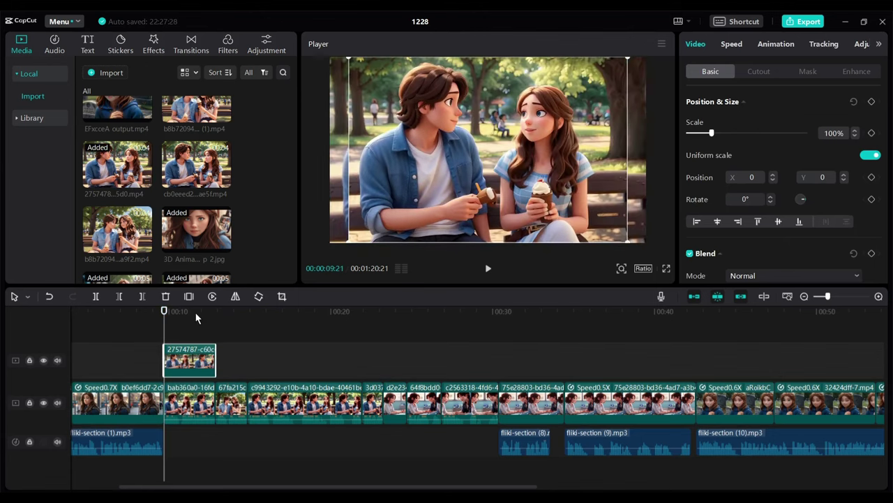
left_click(193, 312)
Apply a rectangle mask to the park overlay and position it over the girl's face
scroll(827, 137, "up", 13)
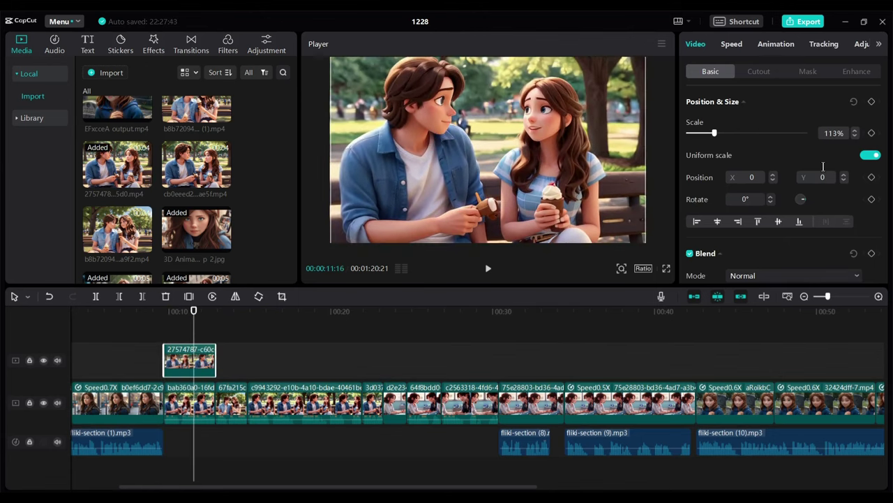
left_click(811, 72)
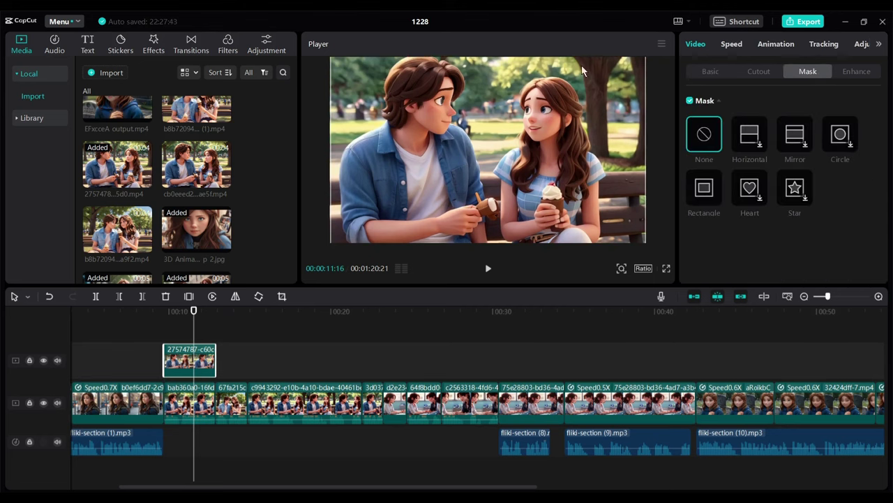
left_click(705, 190)
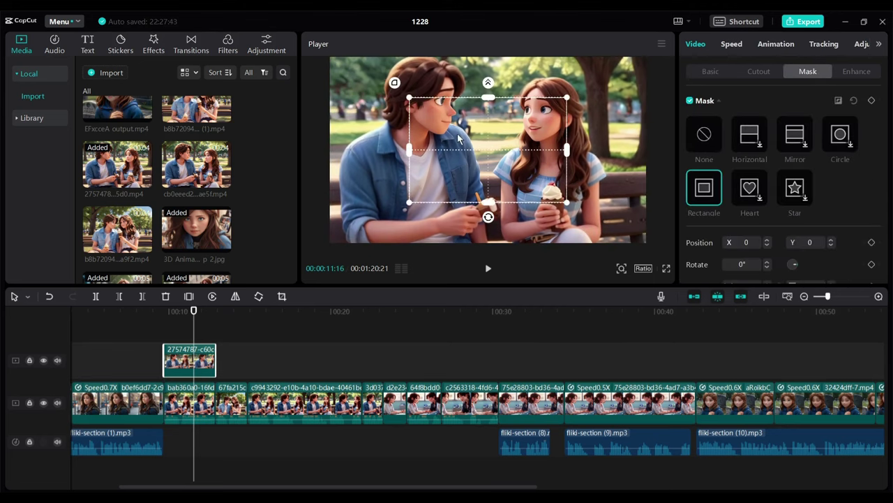
left_click_drag(458, 139, 539, 109)
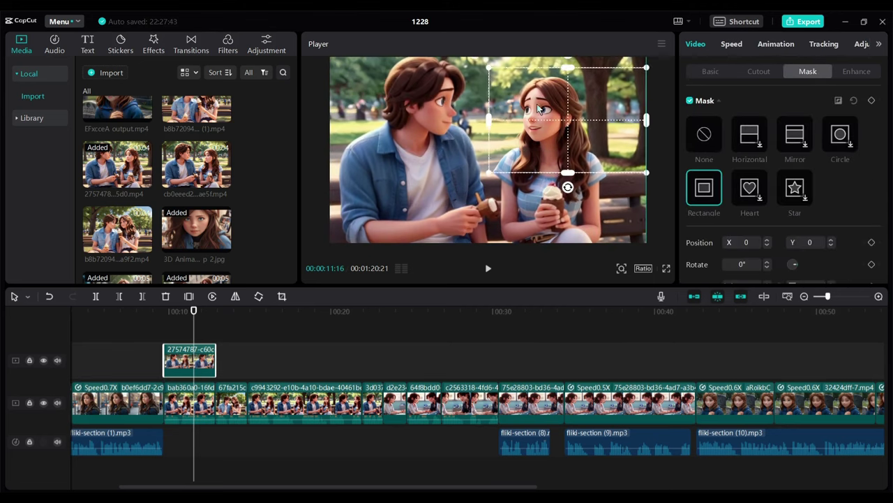
Preview the masked overlay from about 9 seconds, then select a clip on the main track
left_click(157, 314)
key("space")
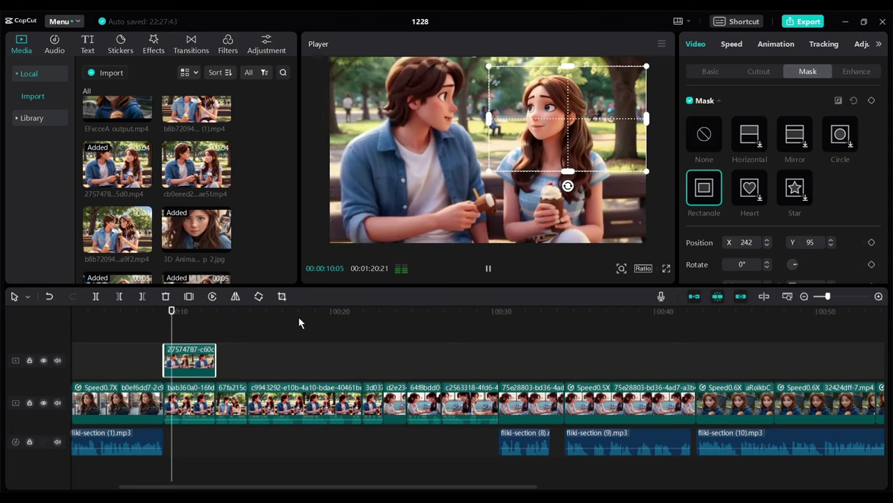
left_click(254, 359)
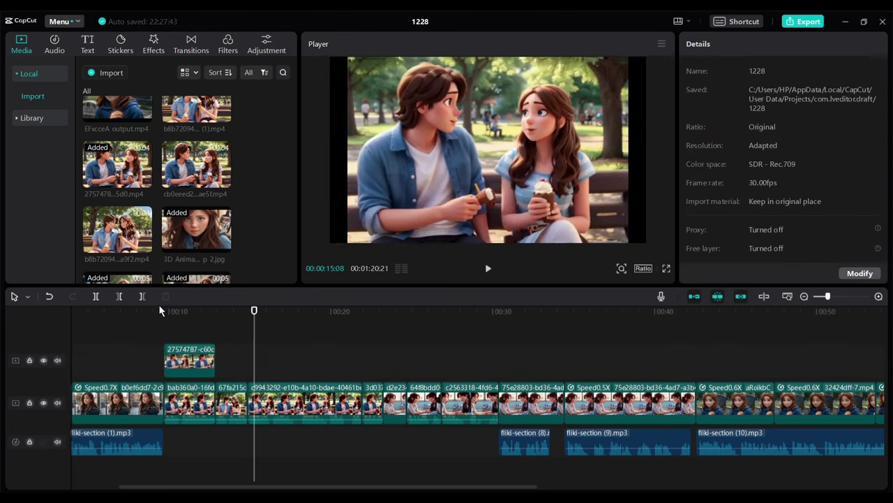
key("space")
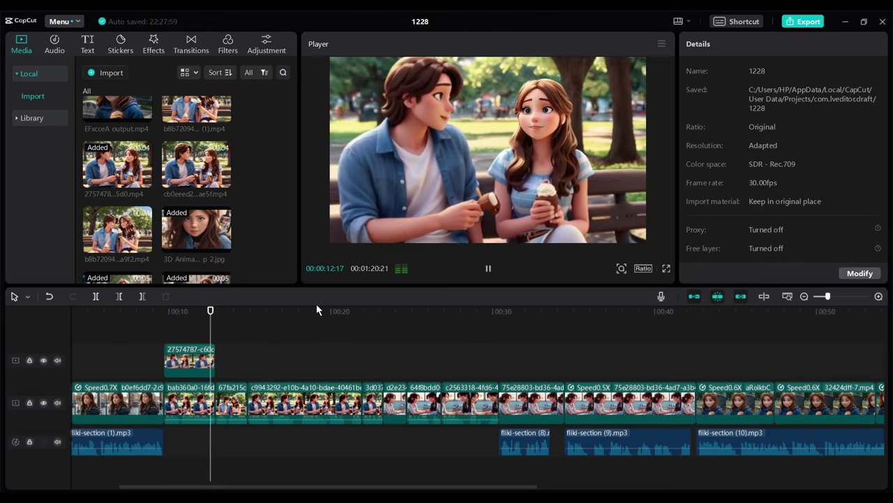
key("space")
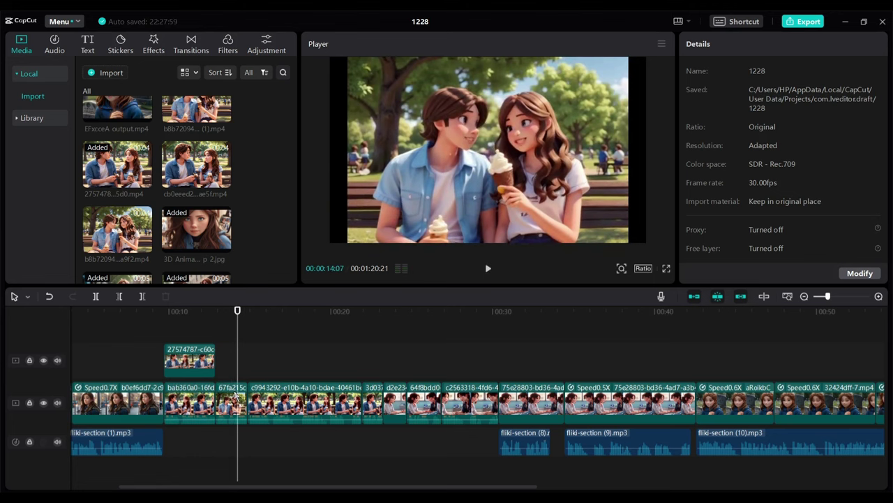
left_click(236, 396)
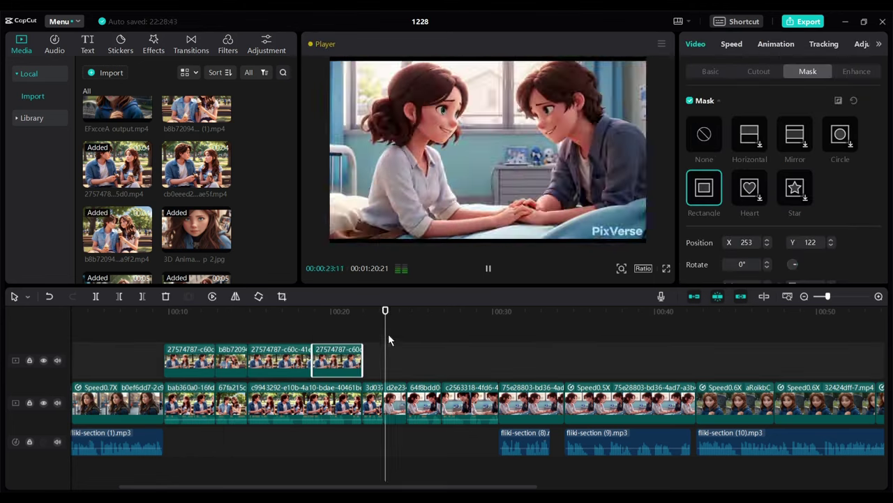
scroll(243, 190, "down", 2)
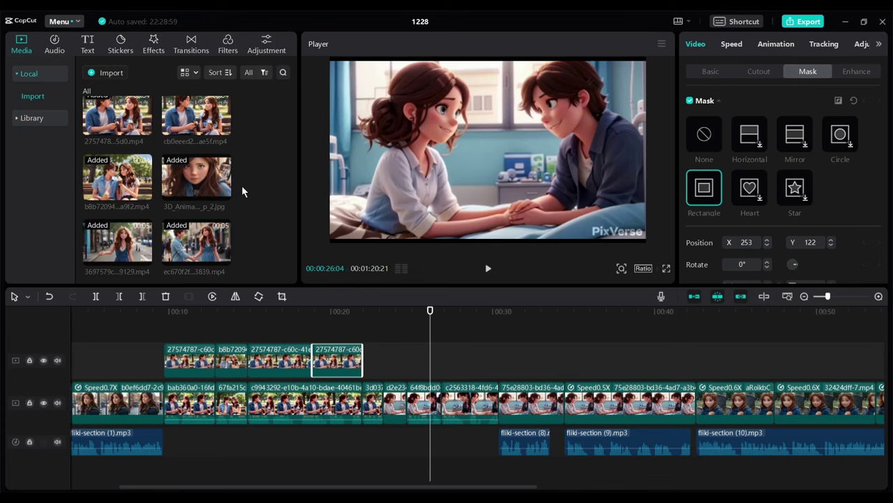
scroll(243, 197, "down", 5)
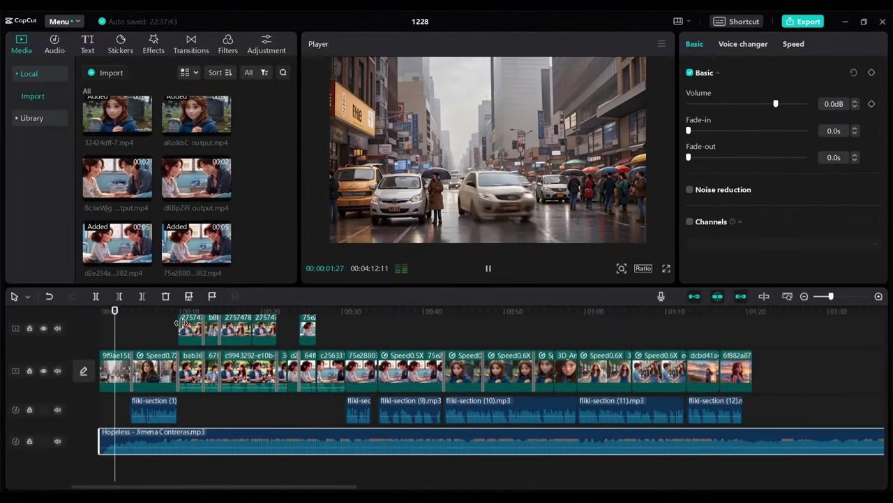
Lower the Hopeless background music to -21.2dB, check the level, and bring up export settings
left_click_drag(776, 104, 744, 104)
key("space")
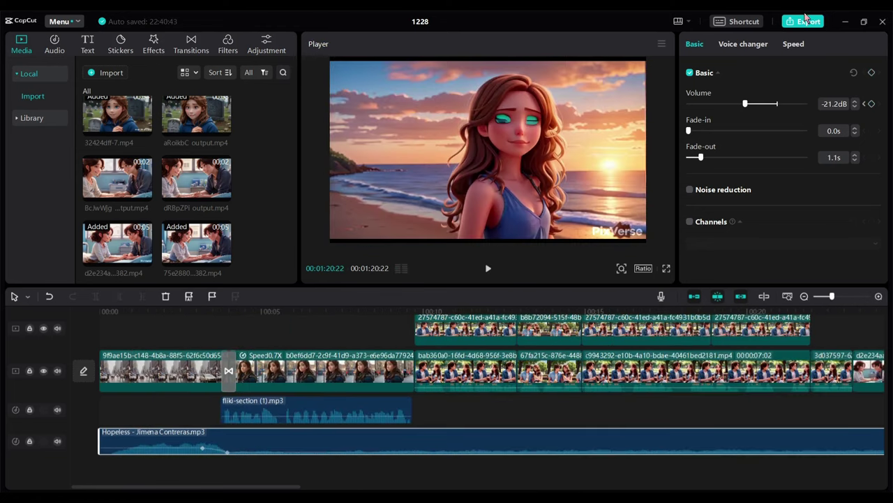
left_click(805, 21)
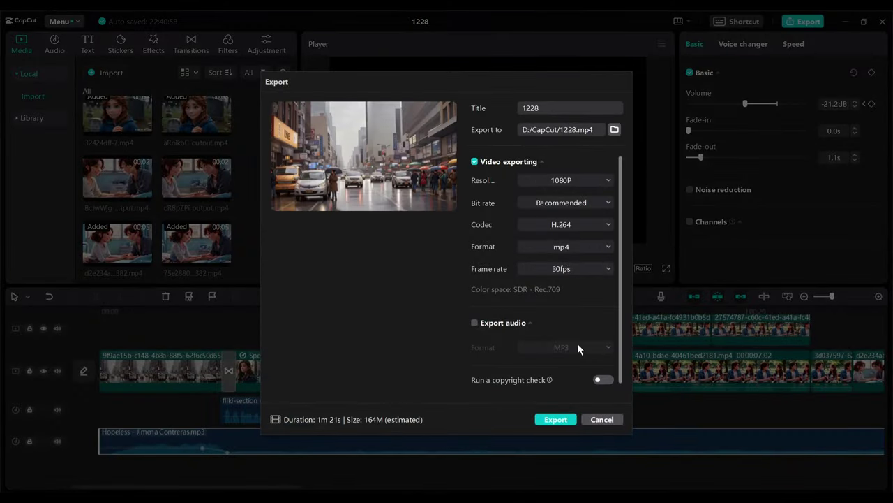
Export the 1228 video at 1080P, H.264, mp4, 30fps
left_click(555, 419)
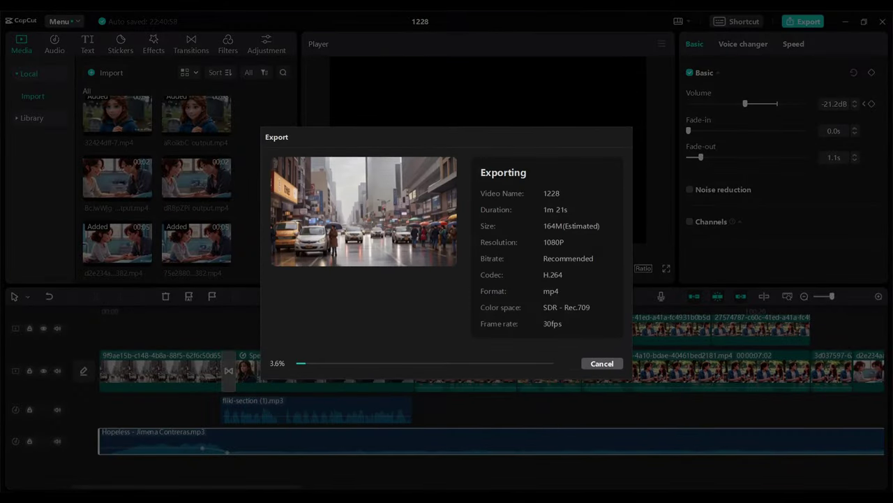